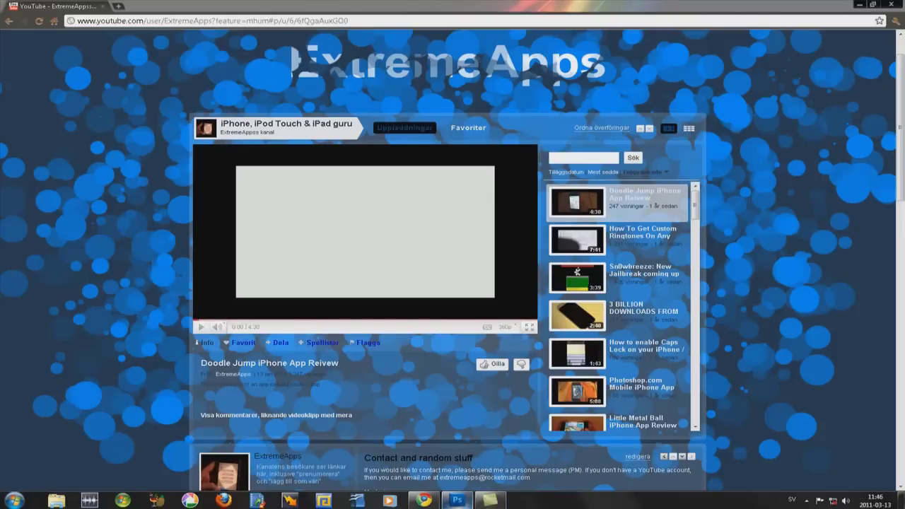
Step: Bring Photoshop to the front after viewing the ExtremeApps YouTube channel page
left_click(457, 502)
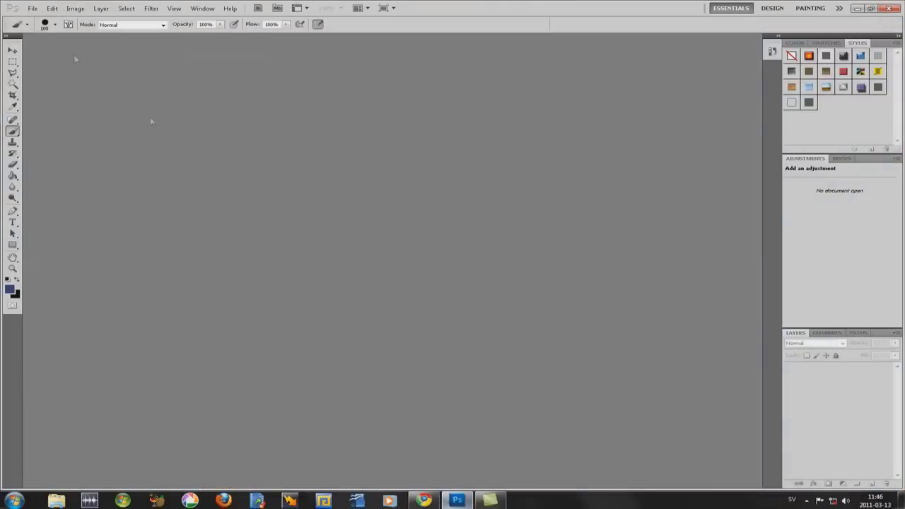
Step: Create a new transparent document 1800 × 2000 pixels
left_click(32, 8)
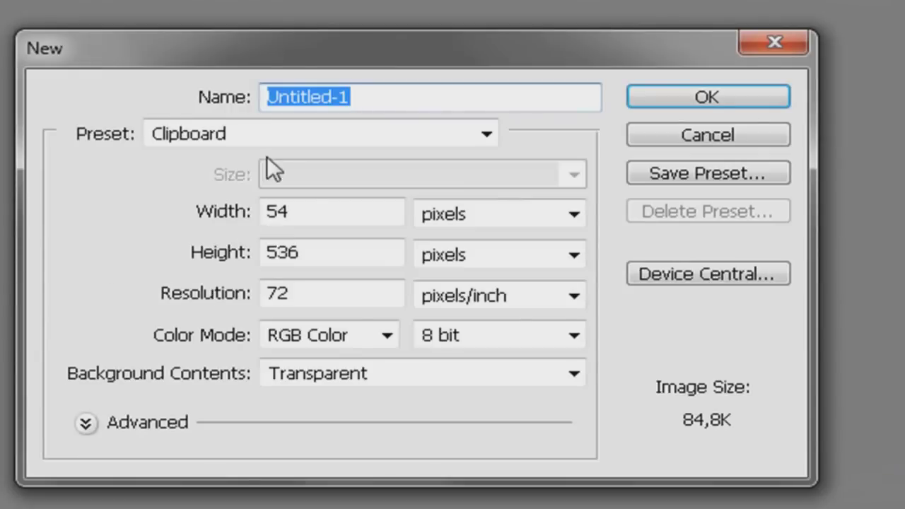
double_click(326, 210)
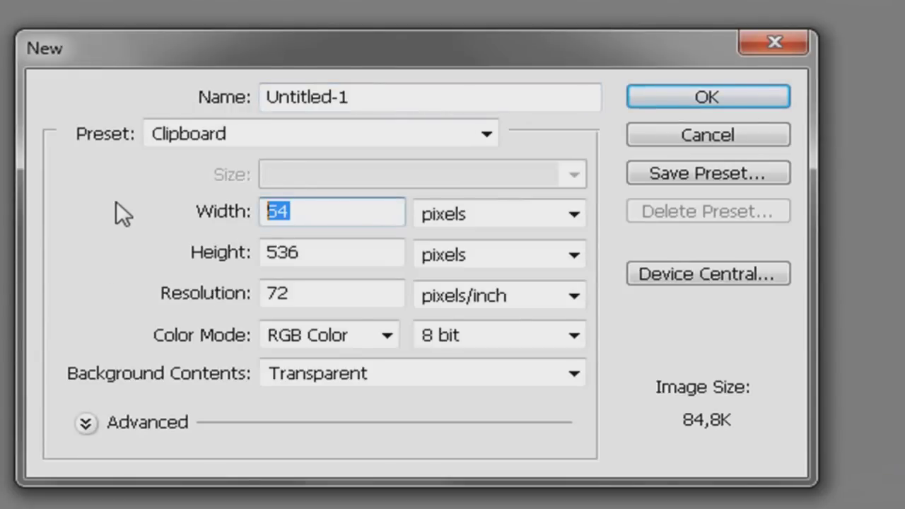
type("1800")
key("Tab")
key("Tab")
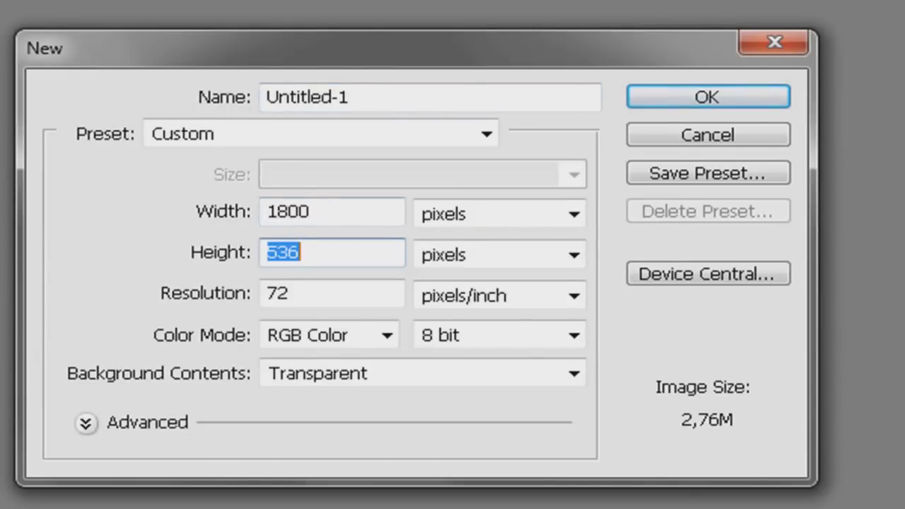
type("2000")
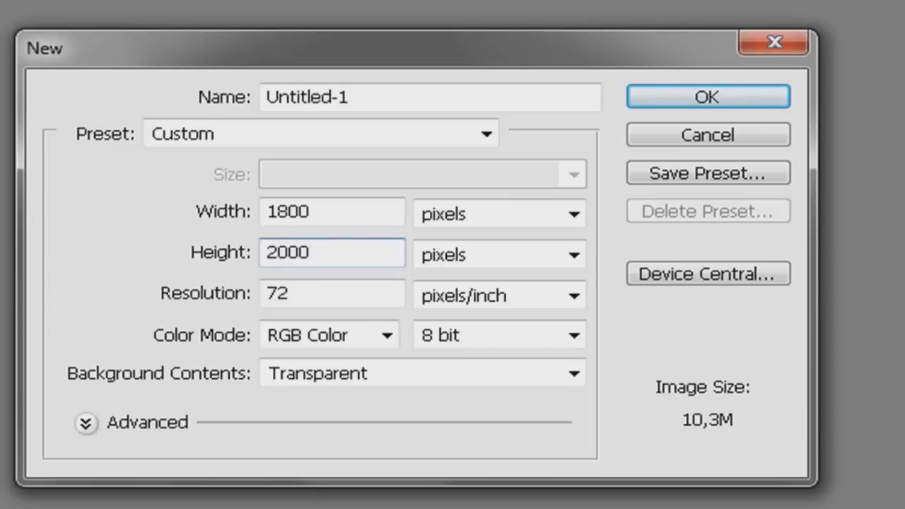
key("Return")
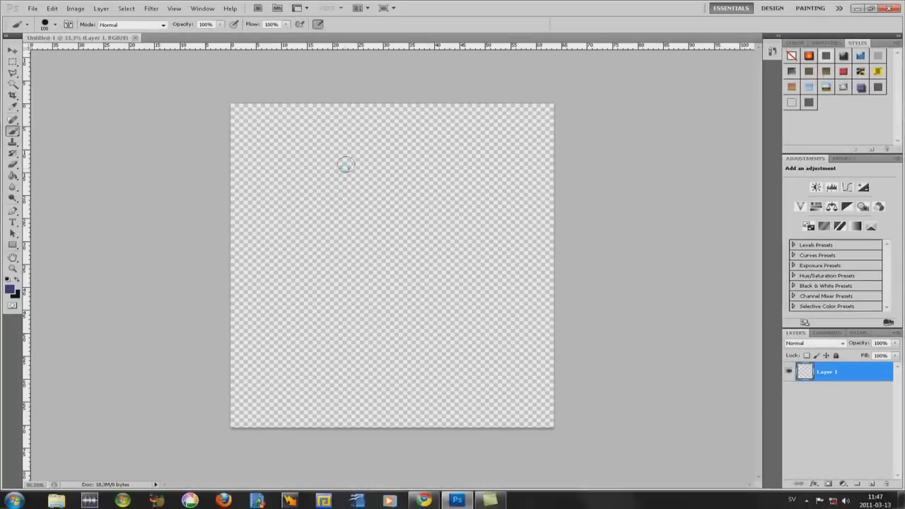
Step: Create a second transparent document 970 × 2000 pixels
left_click(33, 8)
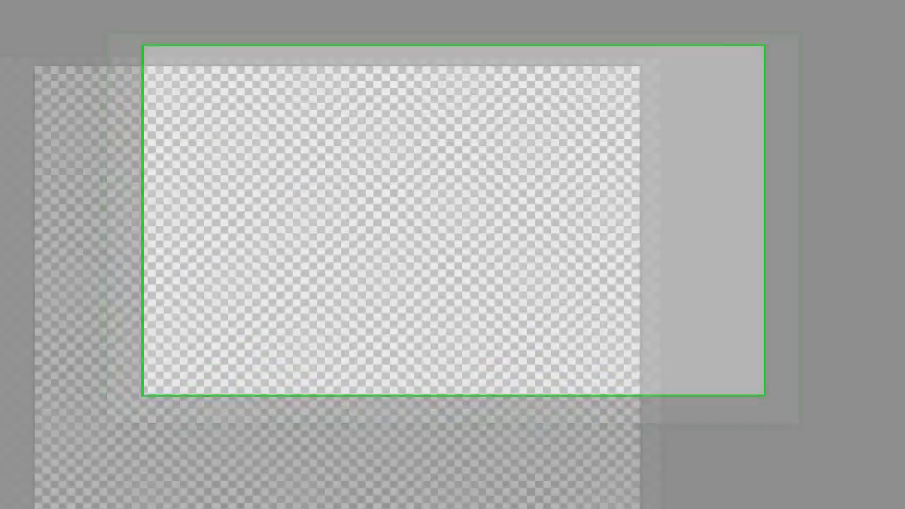
key("ctrl+n")
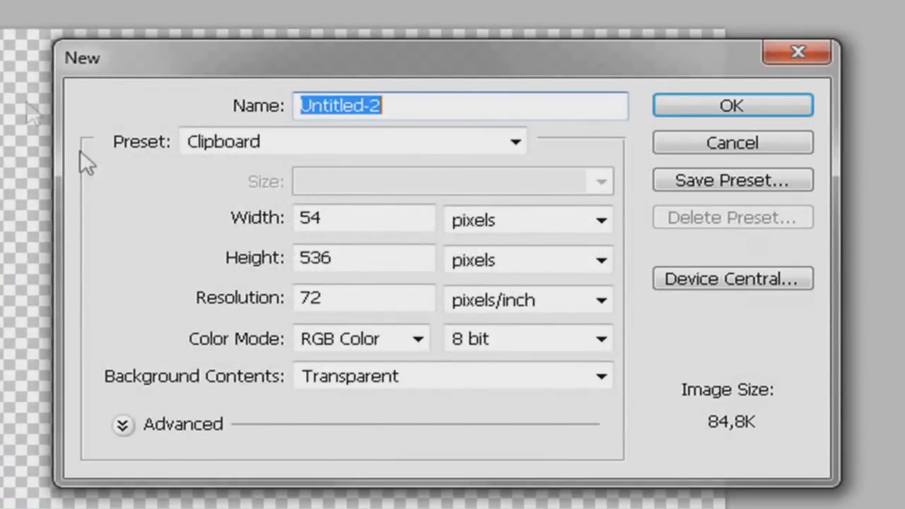
double_click(344, 221)
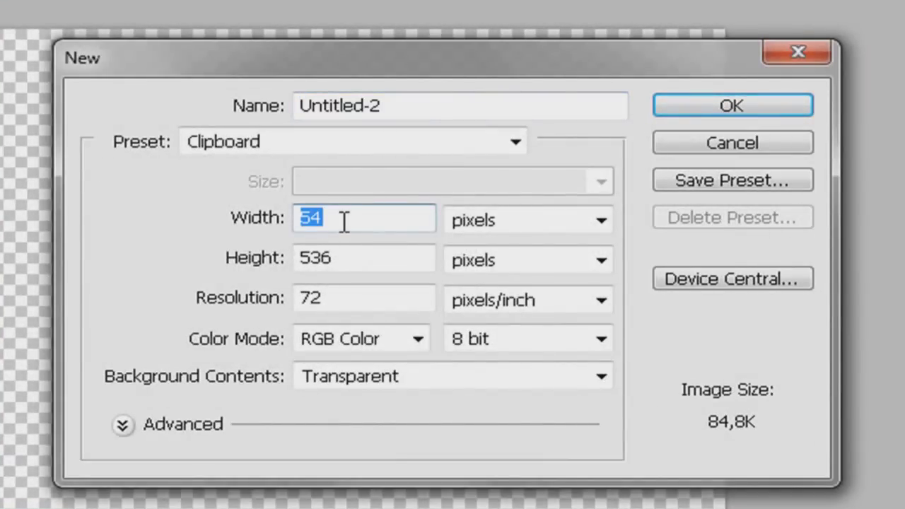
type("970")
key("Tab")
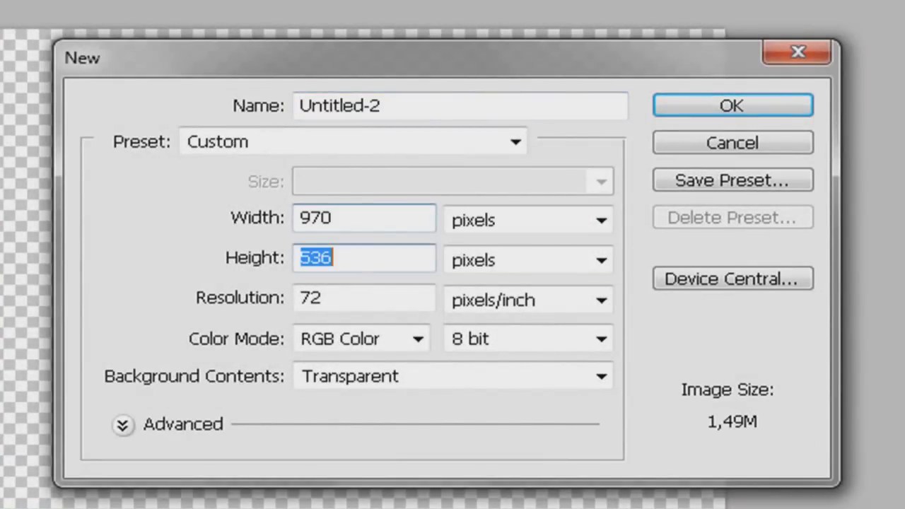
type("2000")
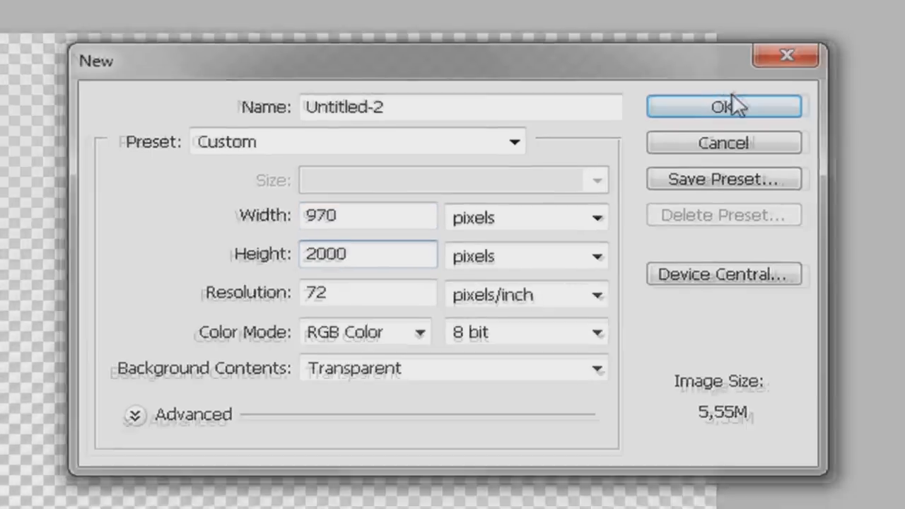
left_click(731, 102)
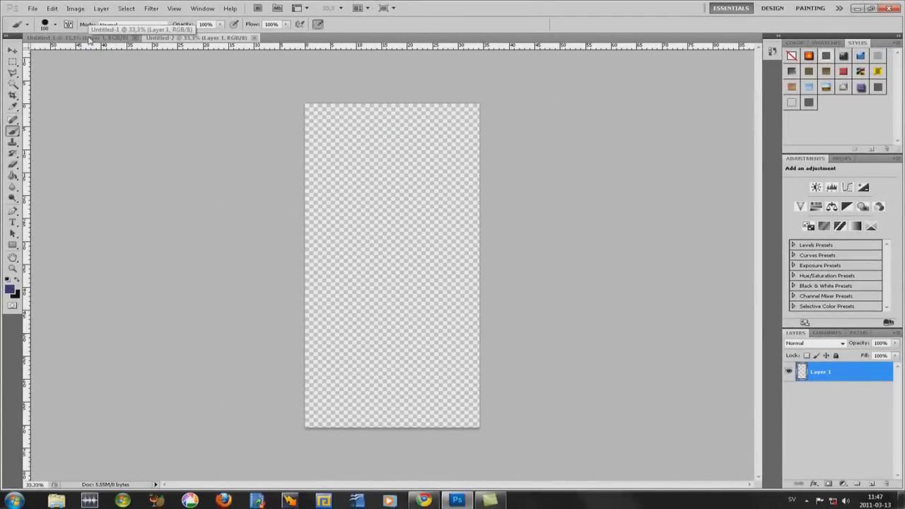
Step: Fill Untitled-1 with dark navy 2e396f using the Paint Bucket and add an empty Layer 2
left_click(89, 37)
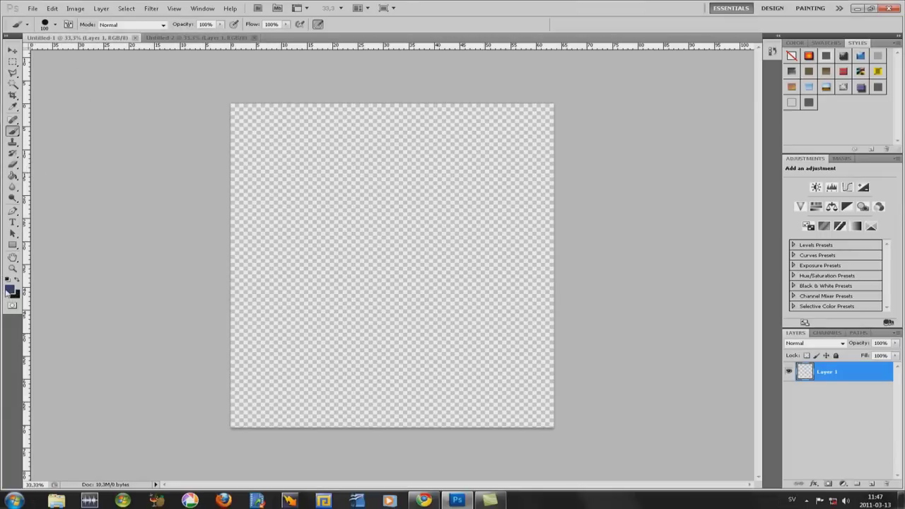
left_click(10, 288)
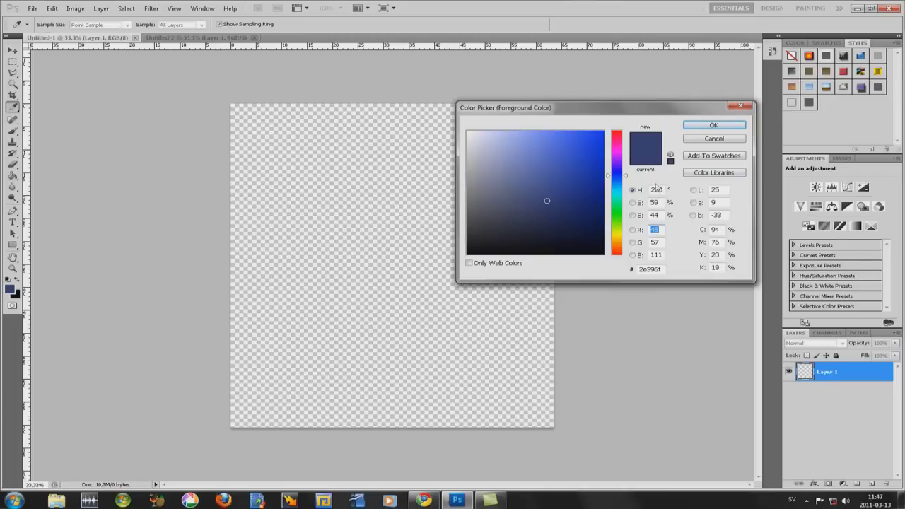
left_click(714, 125)
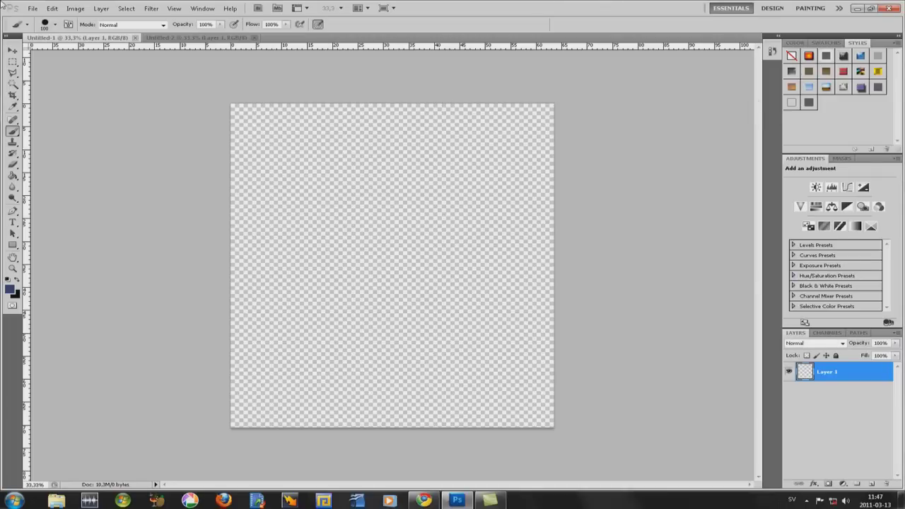
left_click(9, 176)
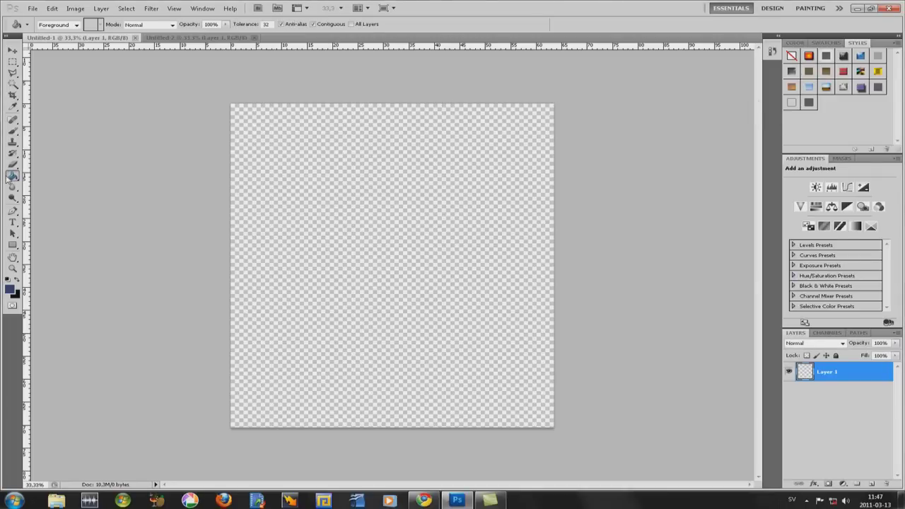
left_click(391, 256)
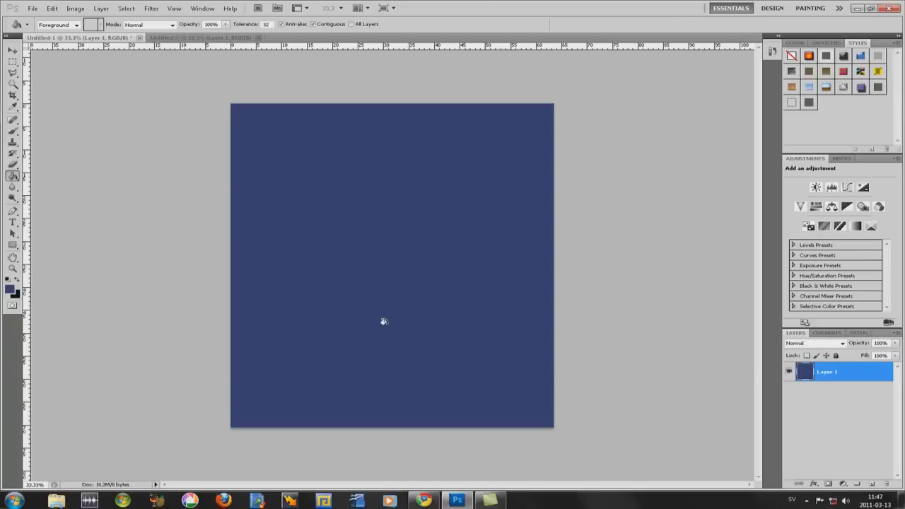
left_click(873, 484)
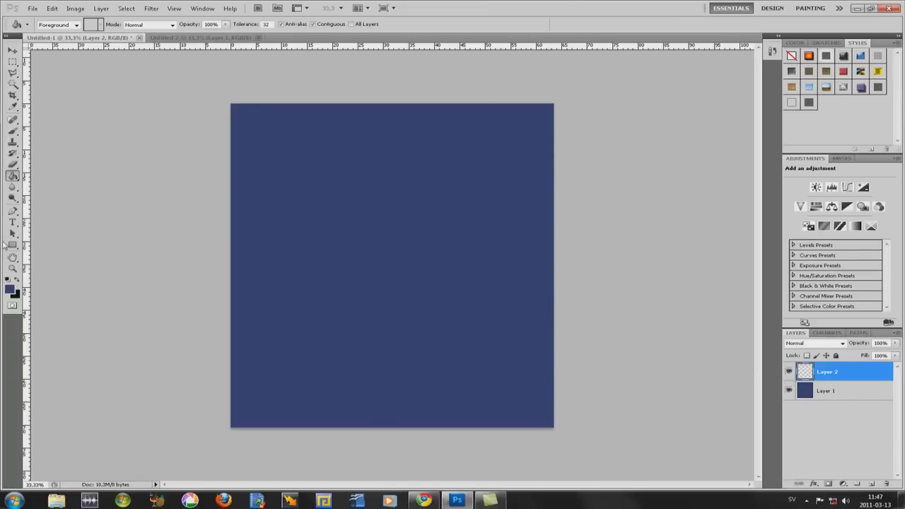
left_click(13, 130)
Step: Pick the round Brush tool and set the foreground colour to bright blue #006cff
left_click(55, 26)
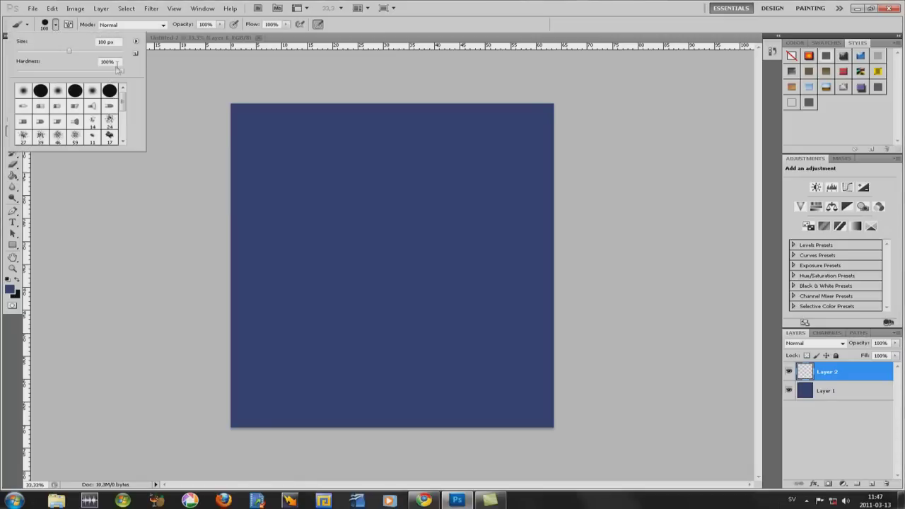
key("Escape")
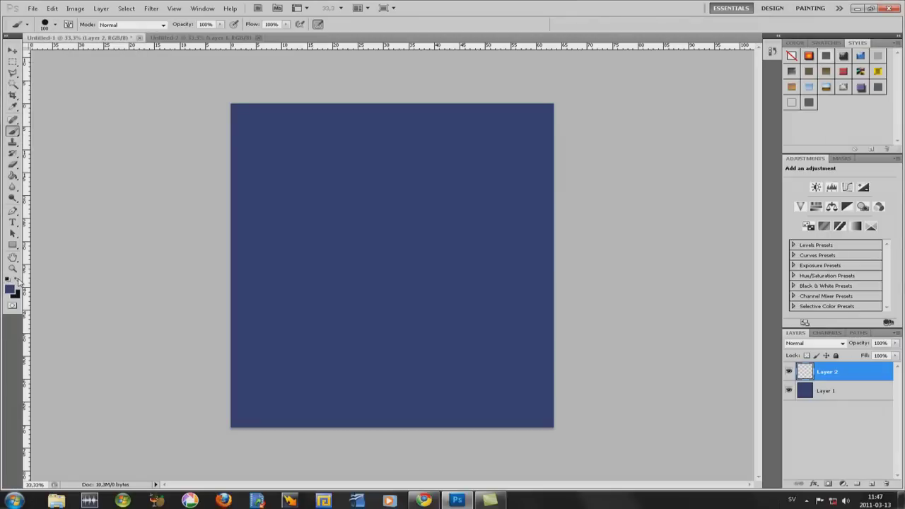
left_click(18, 281)
left_click(10, 289)
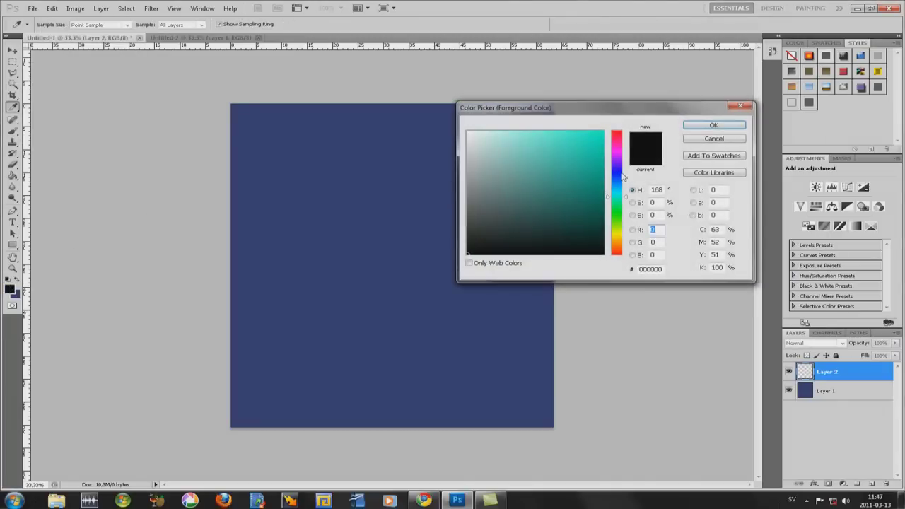
left_click(616, 175)
left_click(614, 181)
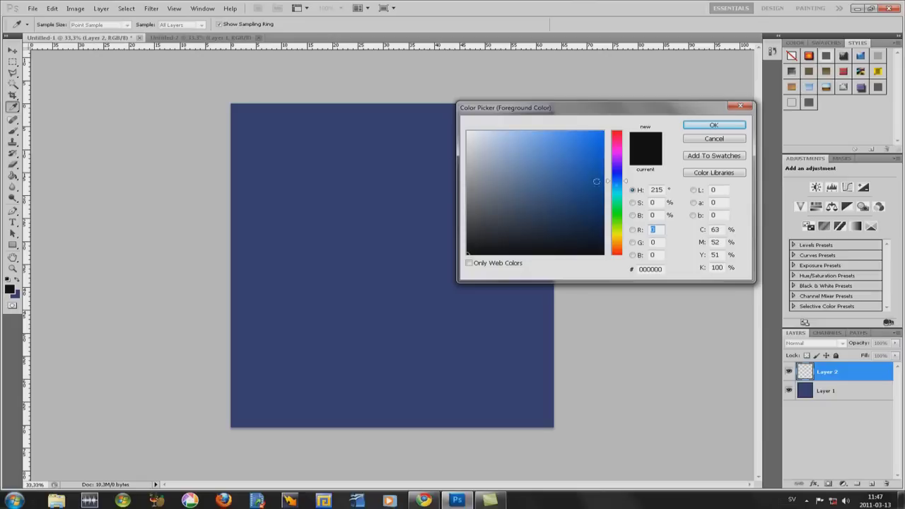
left_click(604, 132)
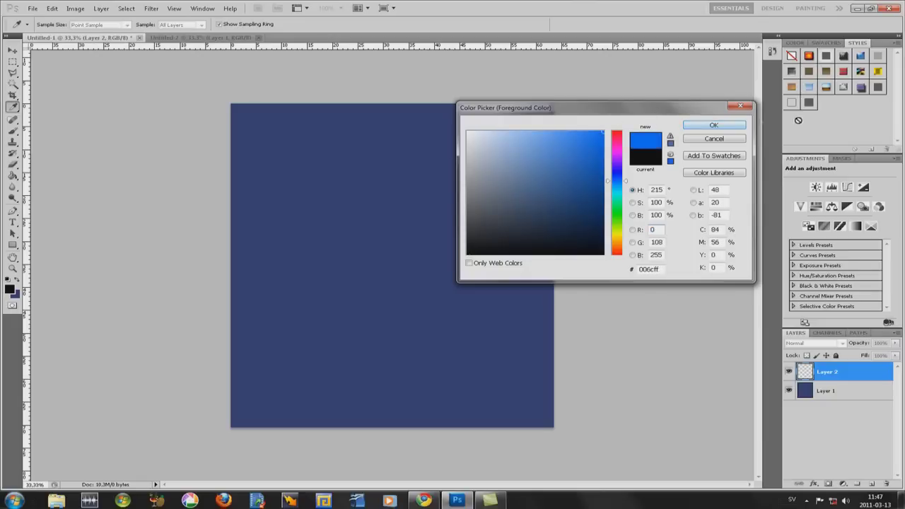
left_click(714, 125)
key("b")
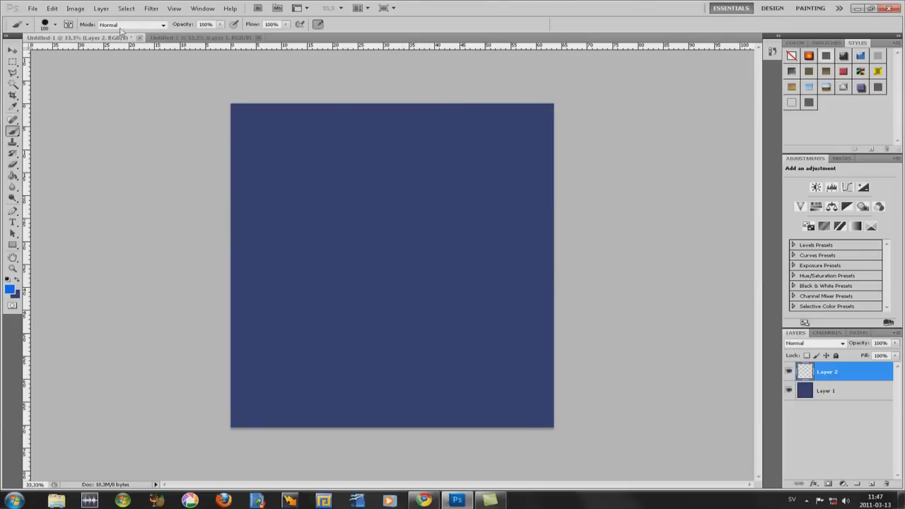
Step: Open the Brush panel and review its Shape Dynamics, Scattering and Transfer settings
left_click(203, 8)
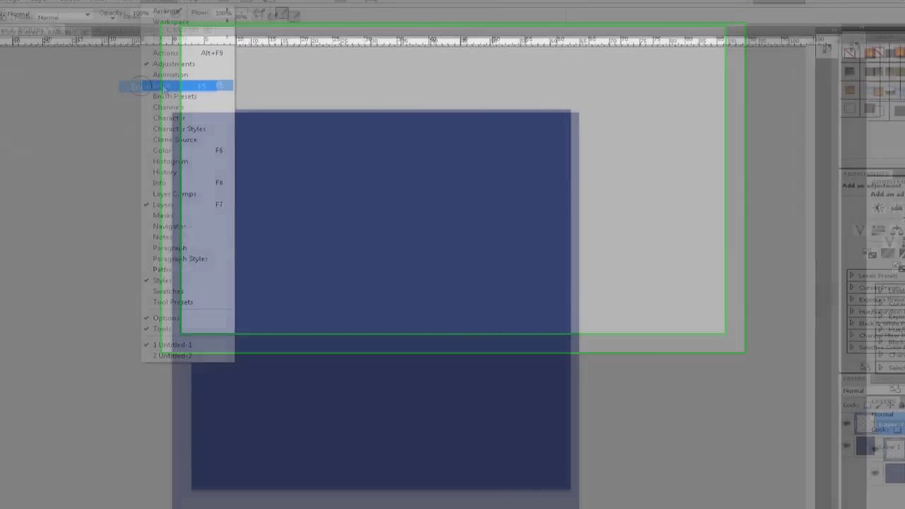
left_click(205, 83)
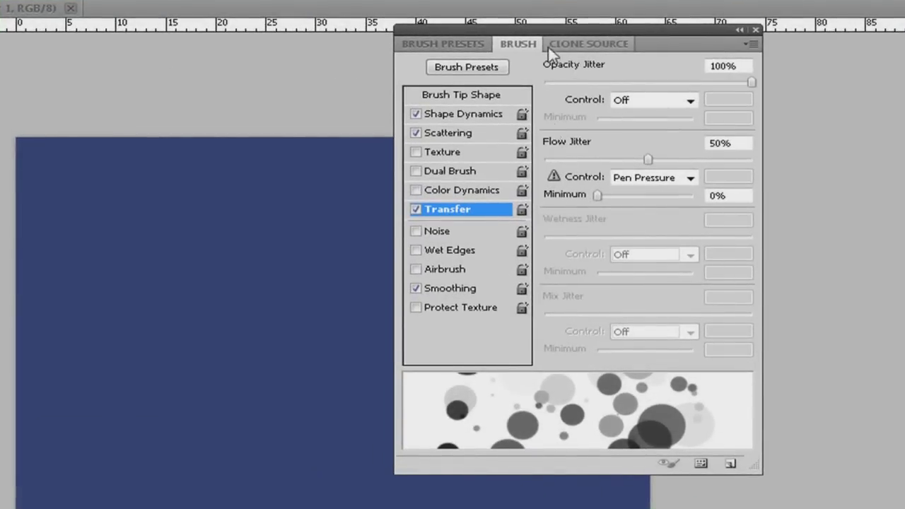
left_click_drag(553, 27, 254, 13)
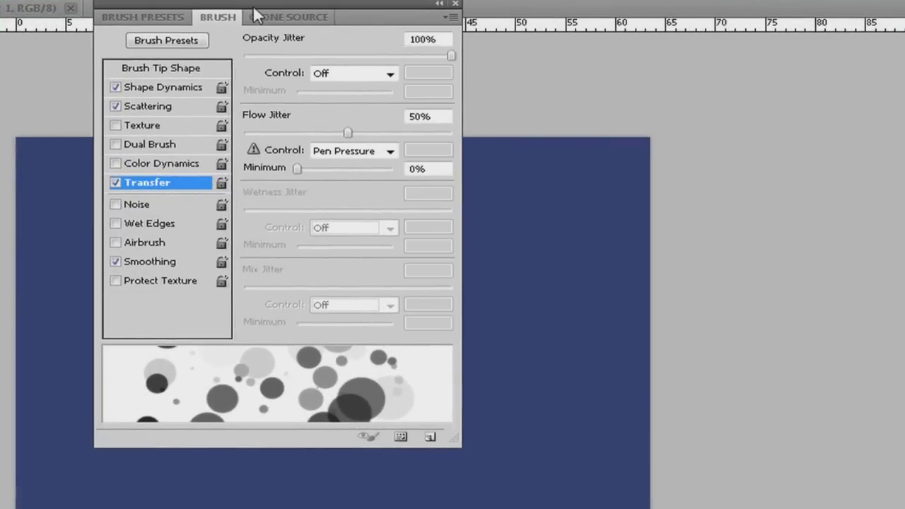
left_click(188, 89)
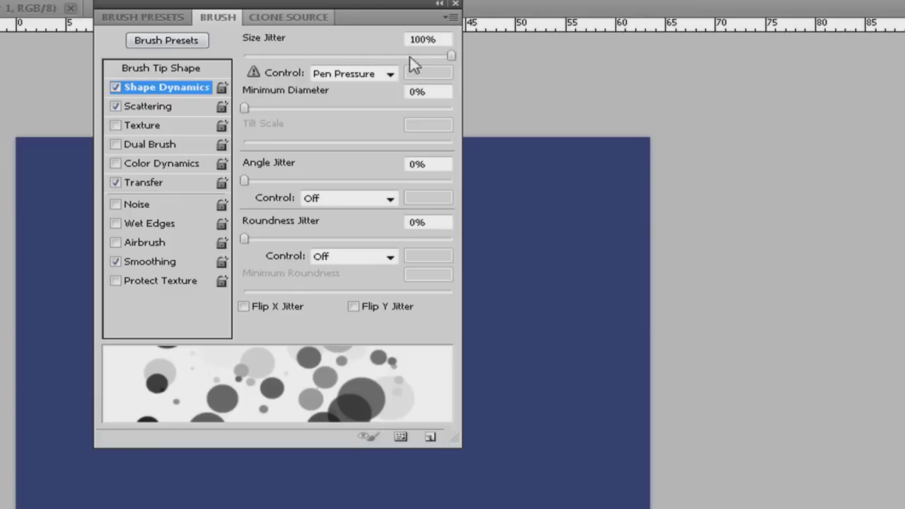
left_click(147, 110)
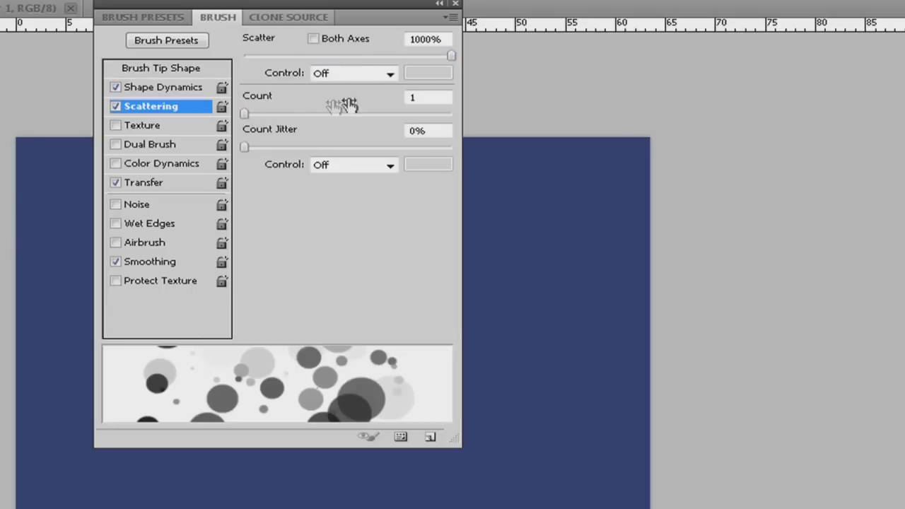
left_click(148, 184)
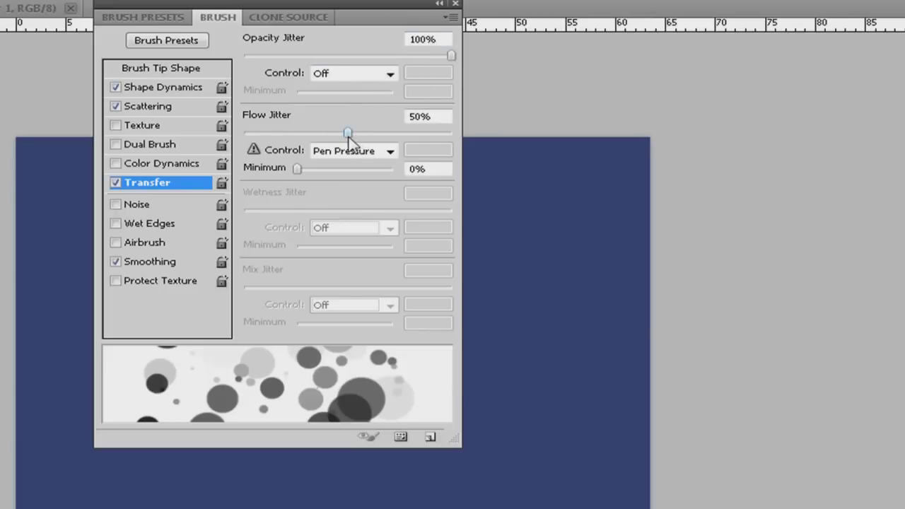
Step: Set the brush tip spacing to 18%
left_click(149, 69)
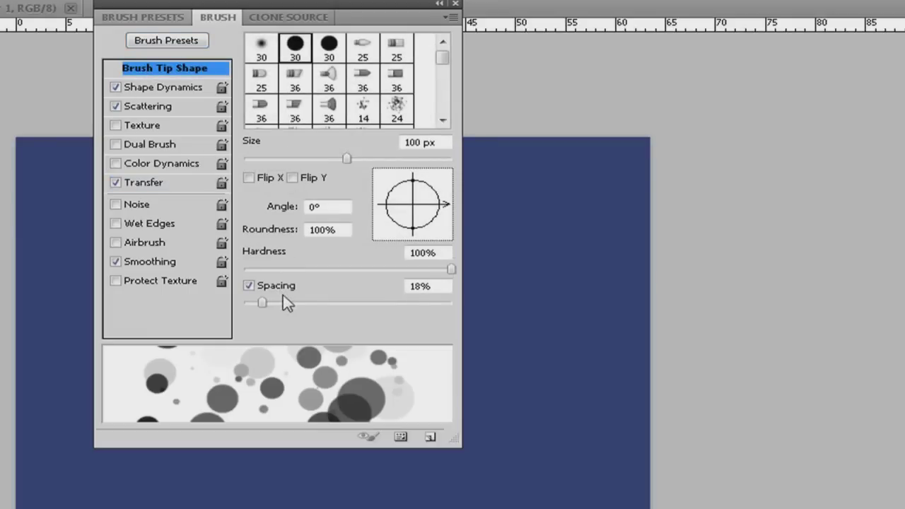
left_click(441, 286)
type("20")
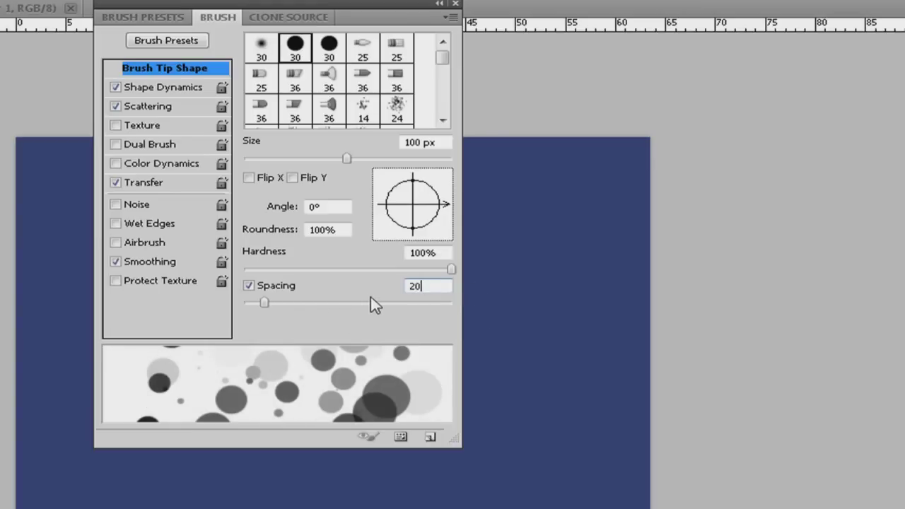
key("BackSpace")
key("BackSpace")
type("18")
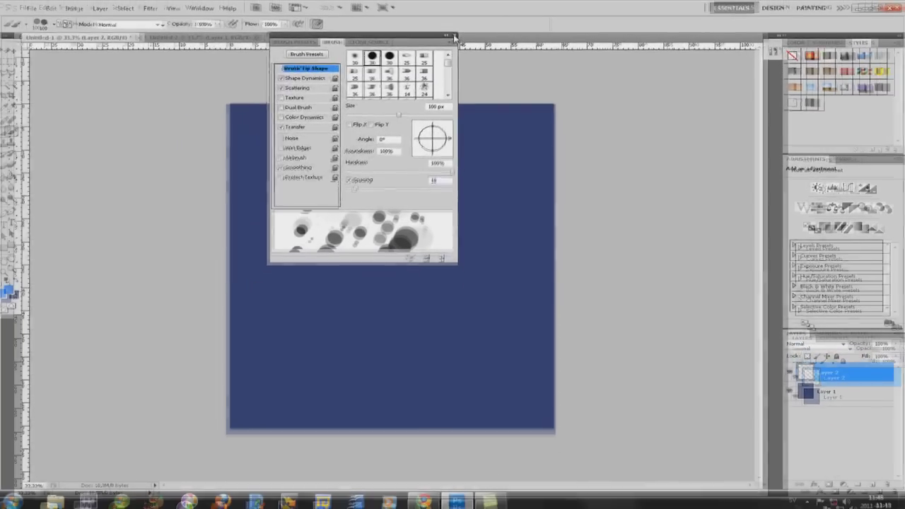
left_click(456, 34)
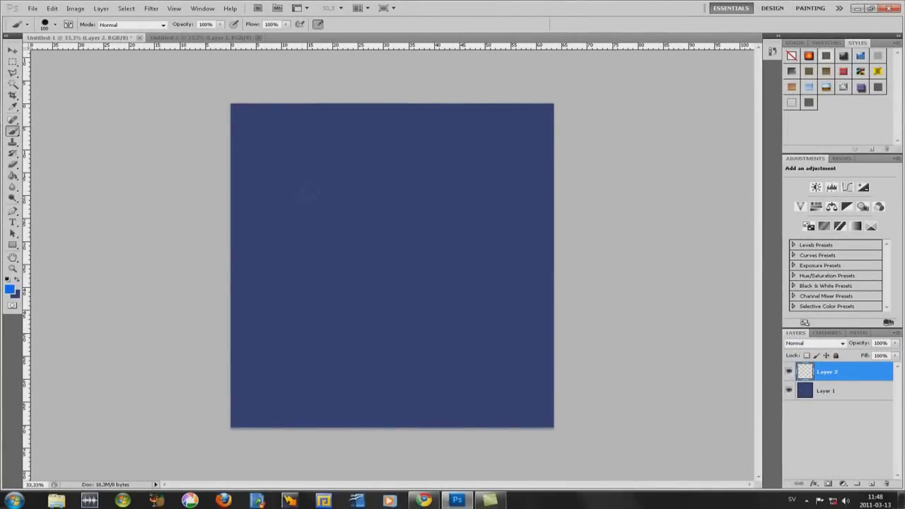
Step: Paint six strokes of bright blue bokeh circles across Layer 2, then go to Untitled-2
mouse_move(353, 277)
left_mouse_down()
mouse_move(332, 283)
mouse_move(382, 155)
mouse_move(488, 265)
left_mouse_up()
mouse_move(417, 311)
left_mouse_down()
mouse_move(375, 276)
mouse_move(326, 269)
mouse_move(311, 156)
mouse_move(446, 162)
left_mouse_up()
mouse_move(460, 213)
left_mouse_down()
mouse_move(445, 346)
mouse_move(353, 382)
mouse_move(261, 318)
mouse_move(332, 219)
mouse_move(424, 240)
mouse_move(516, 290)
mouse_move(410, 378)
mouse_move(350, 343)
left_mouse_up()
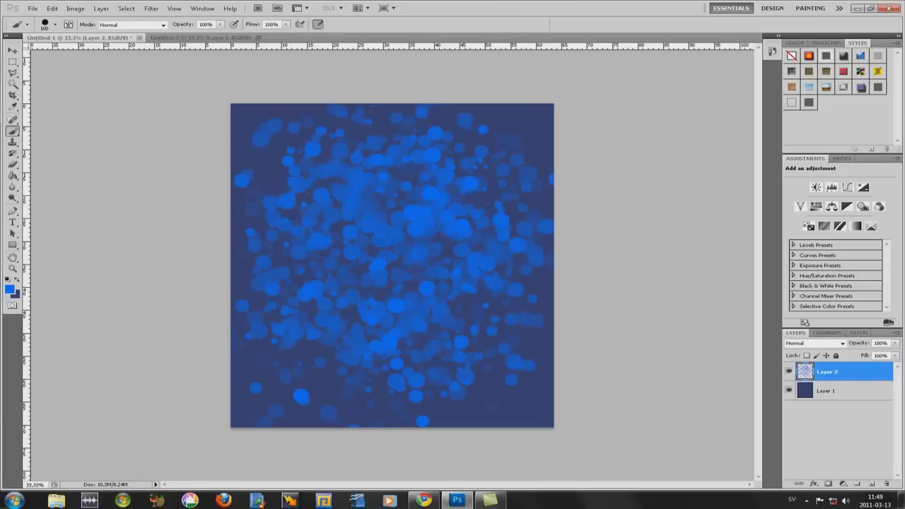
left_click_drag(269, 145, 313, 209)
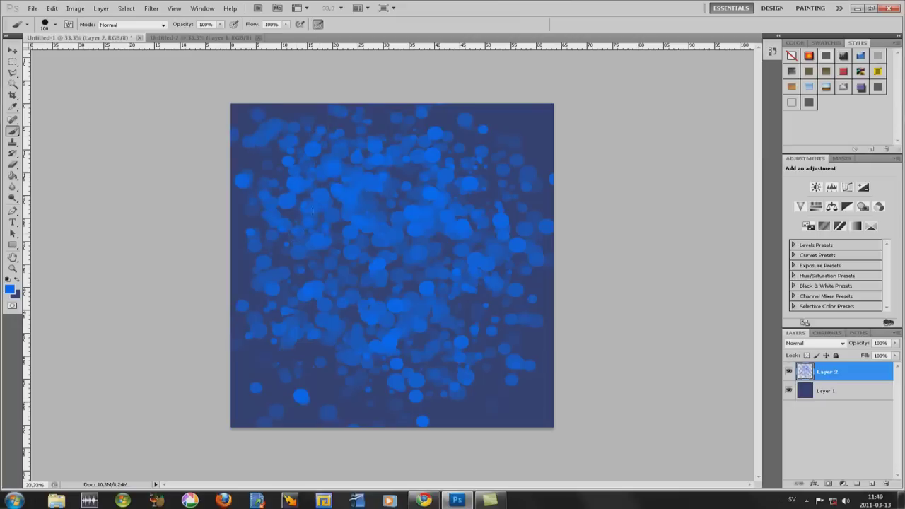
mouse_move(315, 148)
left_mouse_down()
mouse_move(488, 142)
mouse_move(375, 259)
left_mouse_up()
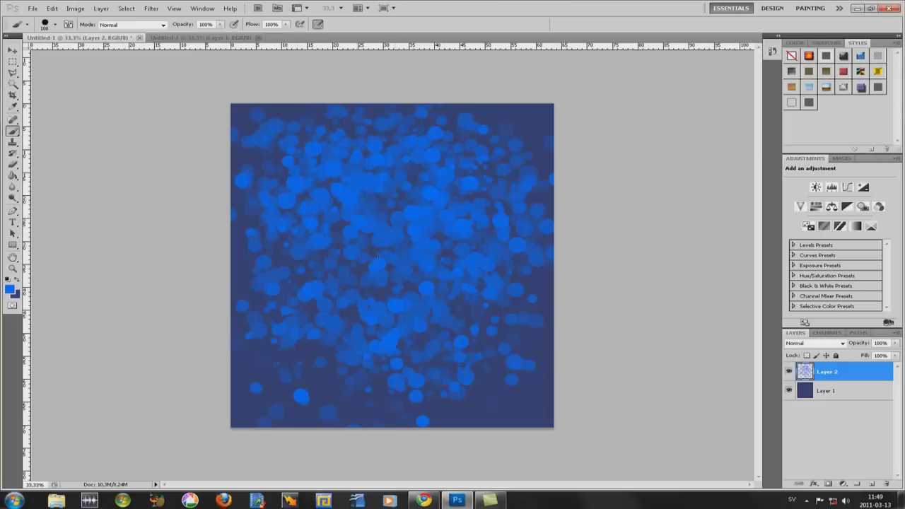
mouse_move(389, 195)
left_mouse_down()
mouse_move(336, 230)
mouse_move(280, 177)
mouse_move(339, 127)
left_mouse_up()
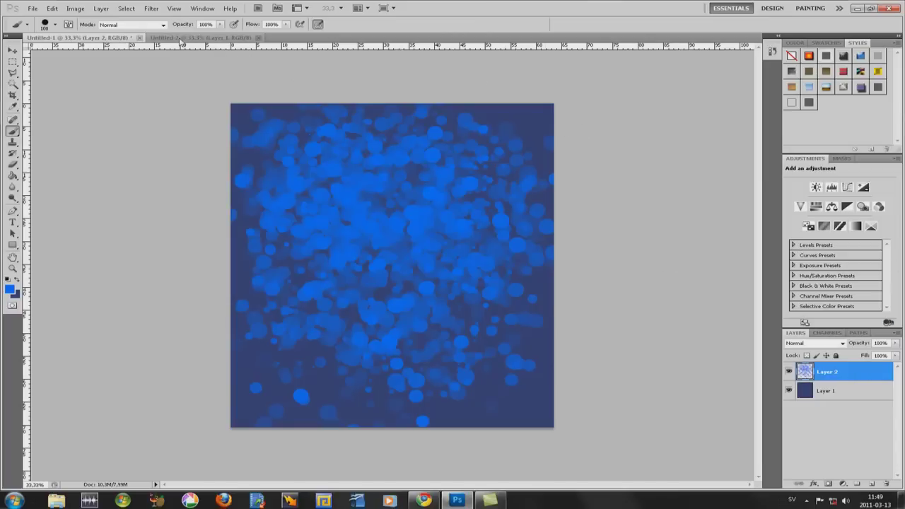
left_click(183, 37)
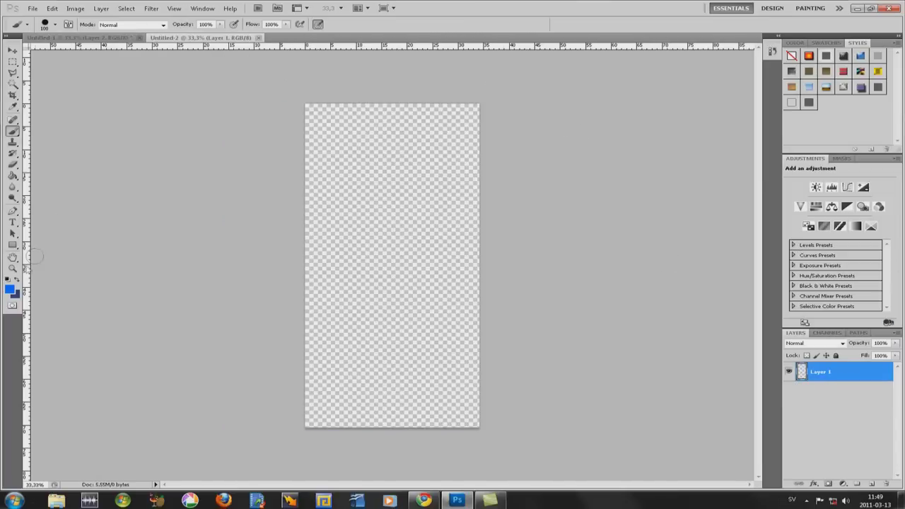
Step: Fill the Untitled-2 canvas with black, undo it, and toggle the black strip's visibility
left_click(17, 281)
left_click(11, 290)
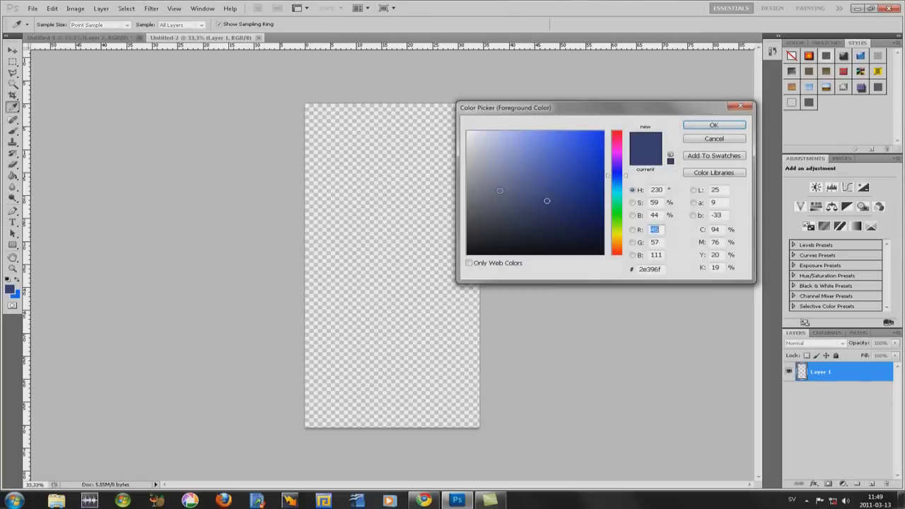
left_click(713, 125)
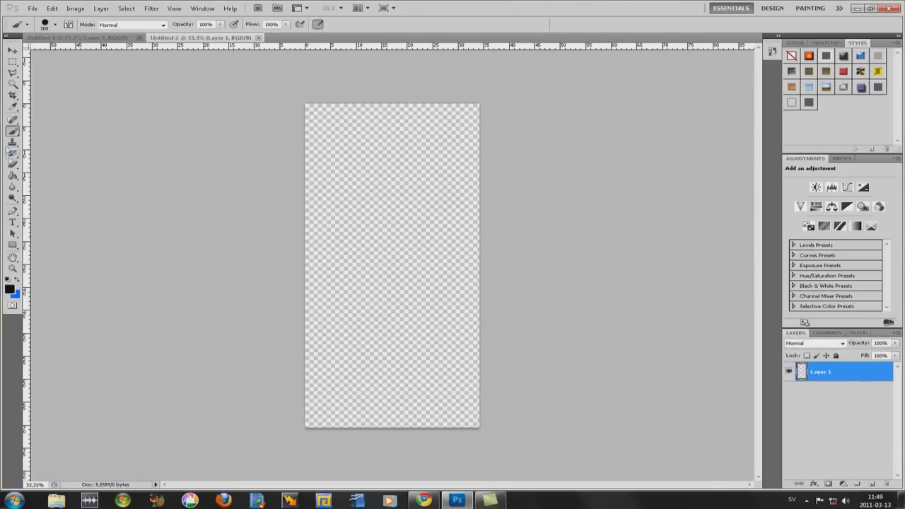
left_click(13, 175)
left_click(369, 201)
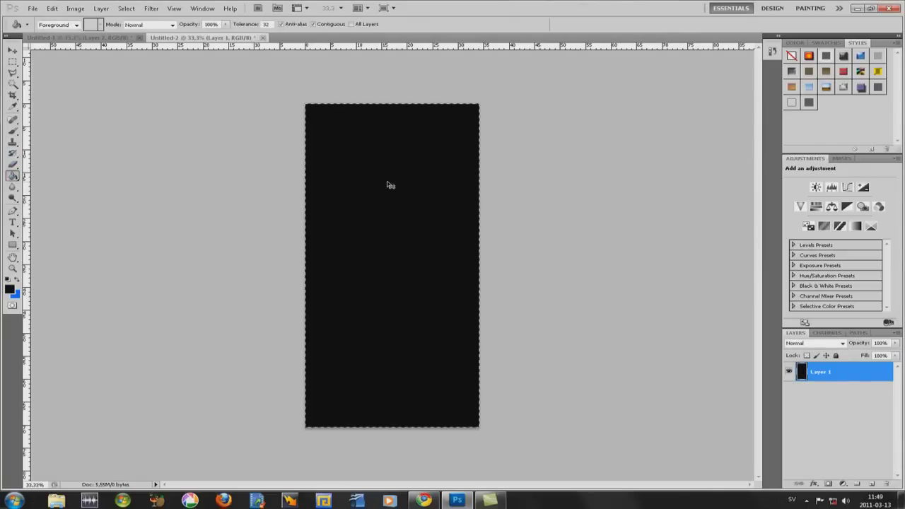
key("ctrl+z")
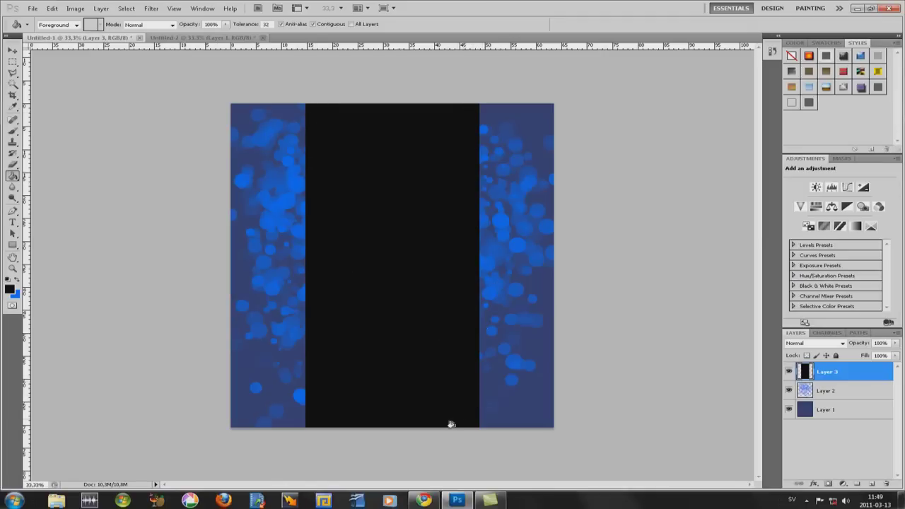
left_click(790, 373)
left_click(789, 372)
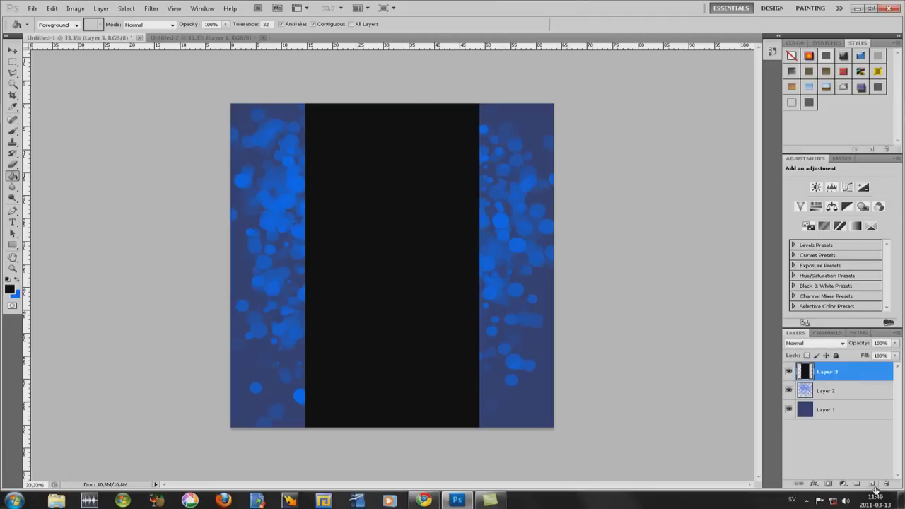
Step: Add a new layer and type the EXTREMEAPPS text on the left blue strip
left_click(874, 485)
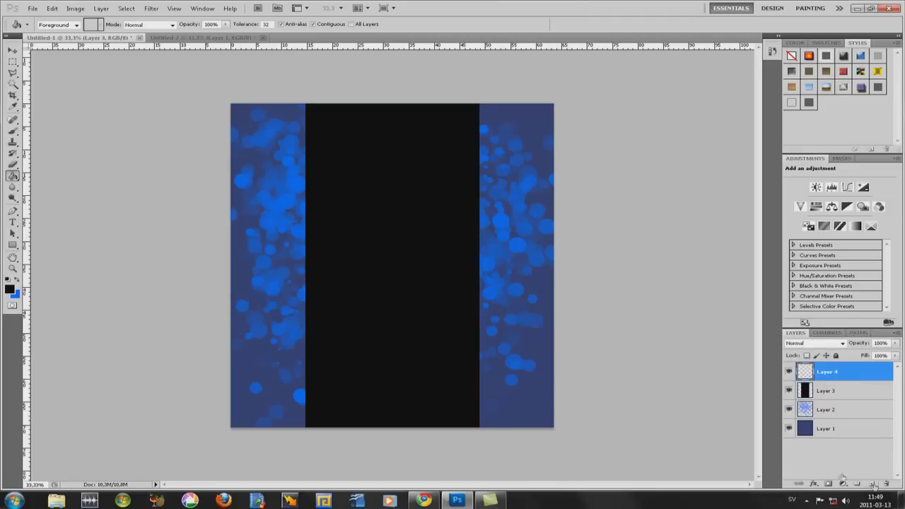
left_click(12, 222)
left_click(281, 198)
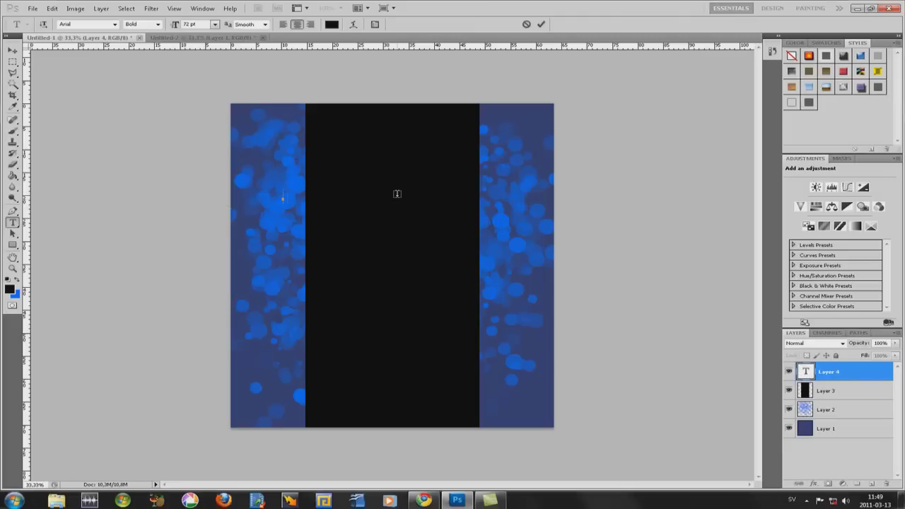
type("FX")
type("TR")
type("EMEA")
Step: Colour the text white, commit it, and nudge it slightly up and right
key("ctrl+a")
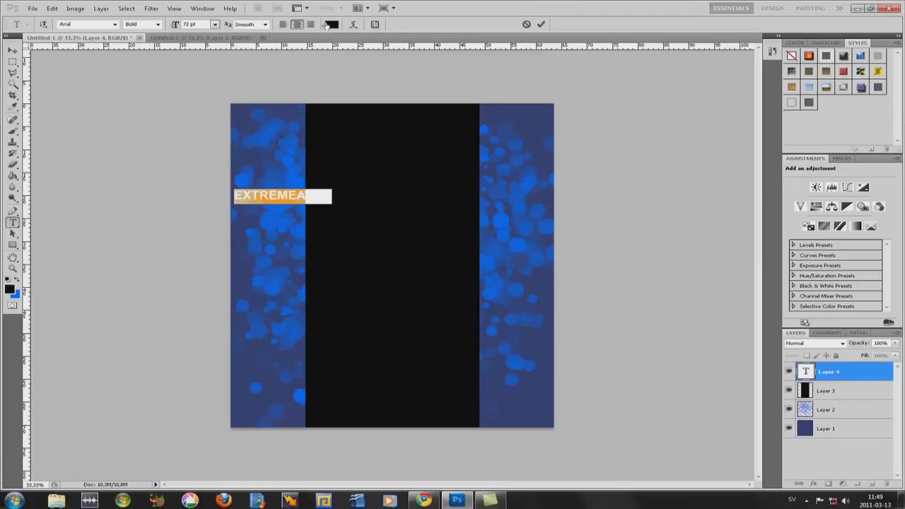
left_click(330, 25)
left_click(467, 132)
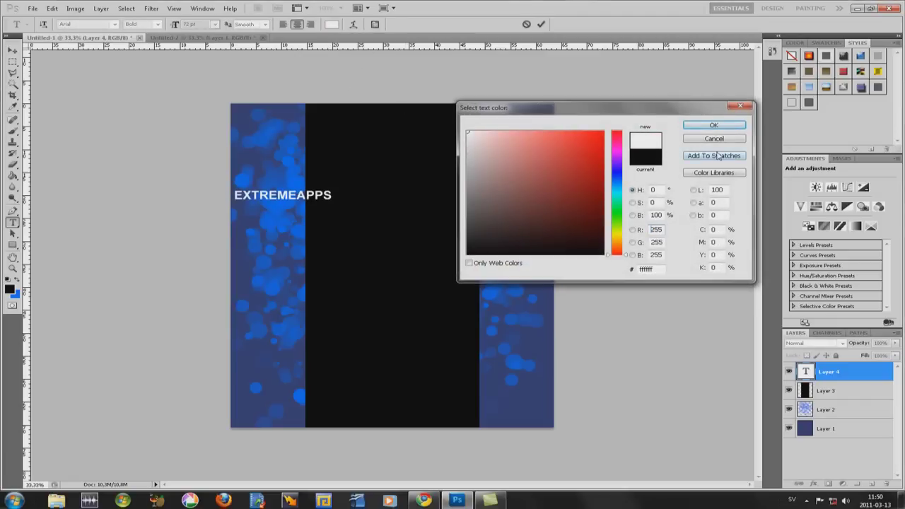
left_click(713, 125)
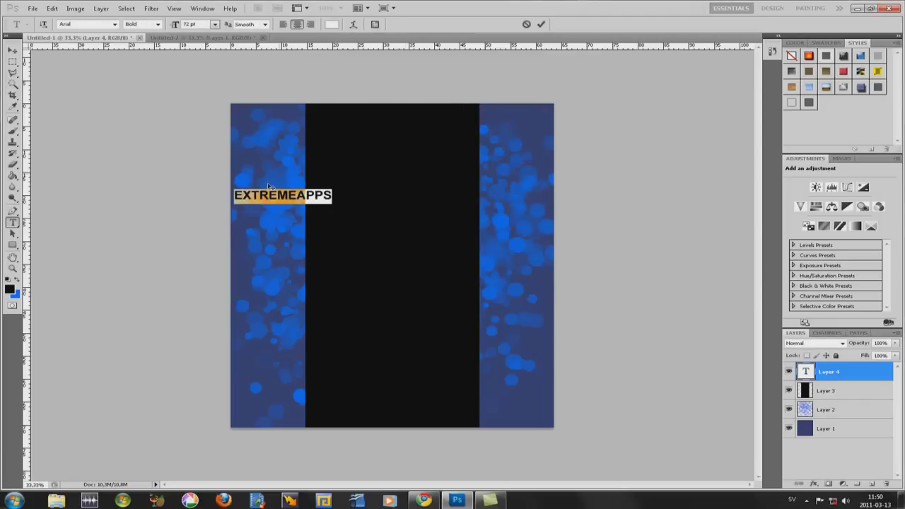
left_click(251, 196)
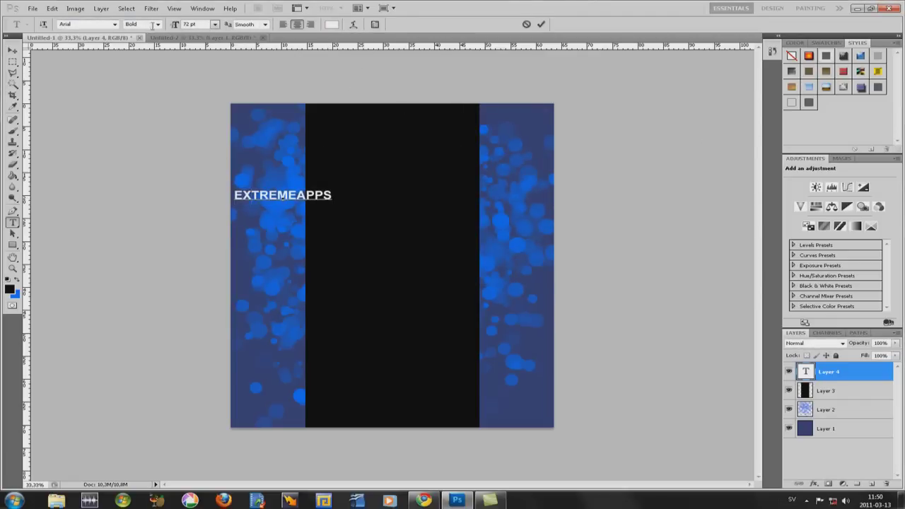
left_click(13, 50)
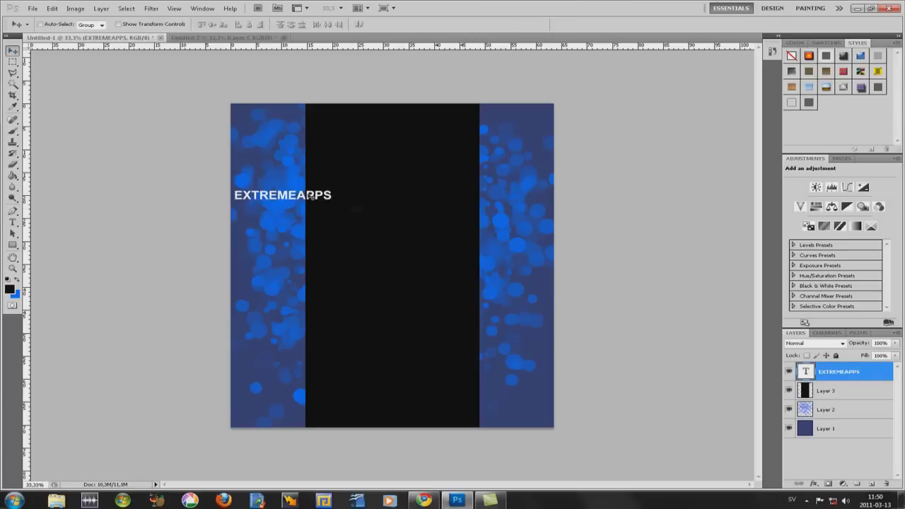
left_click_drag(295, 197, 302, 173)
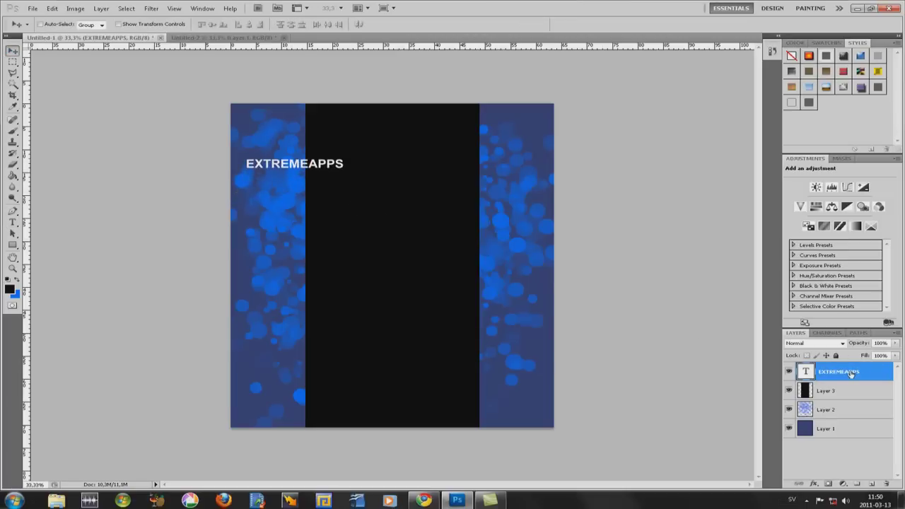
Step: Rasterize the EXTREMEAPPS text, rotate it 90° counter-clockwise, and position it lower and slightly right
right_click(853, 374)
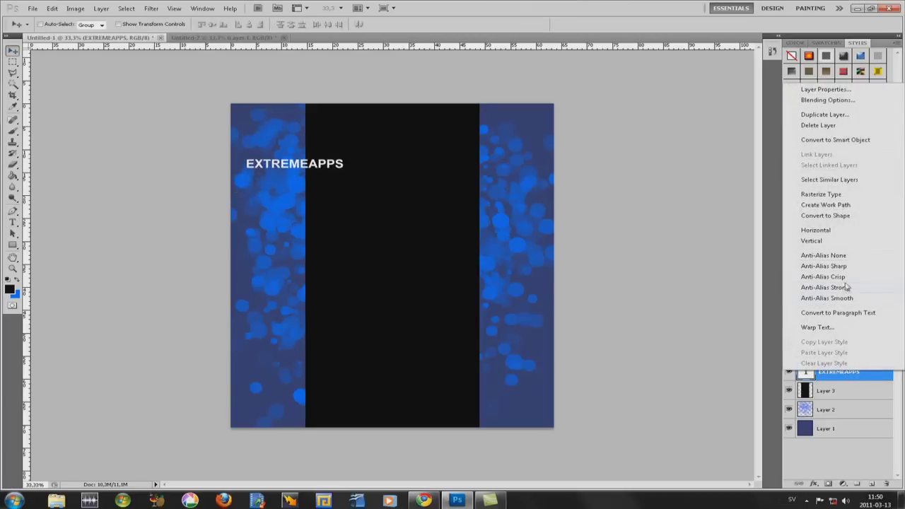
left_click(844, 197)
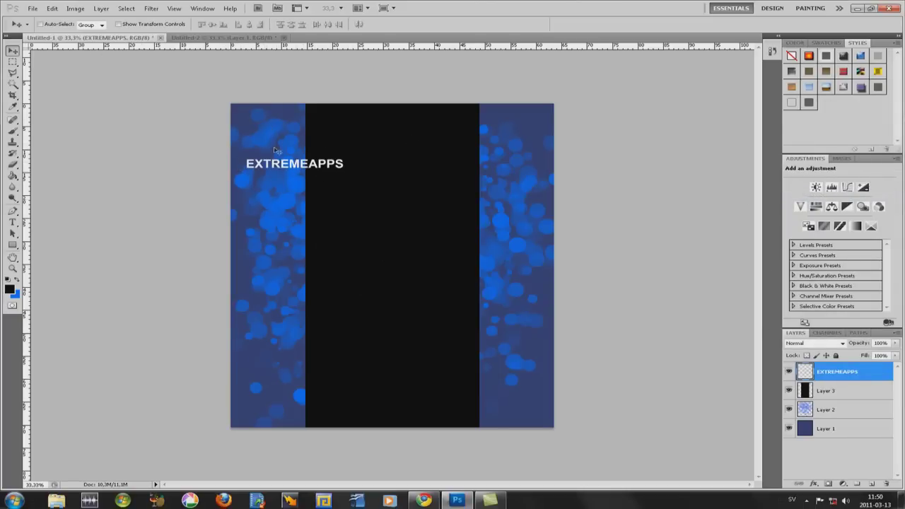
left_click(56, 8)
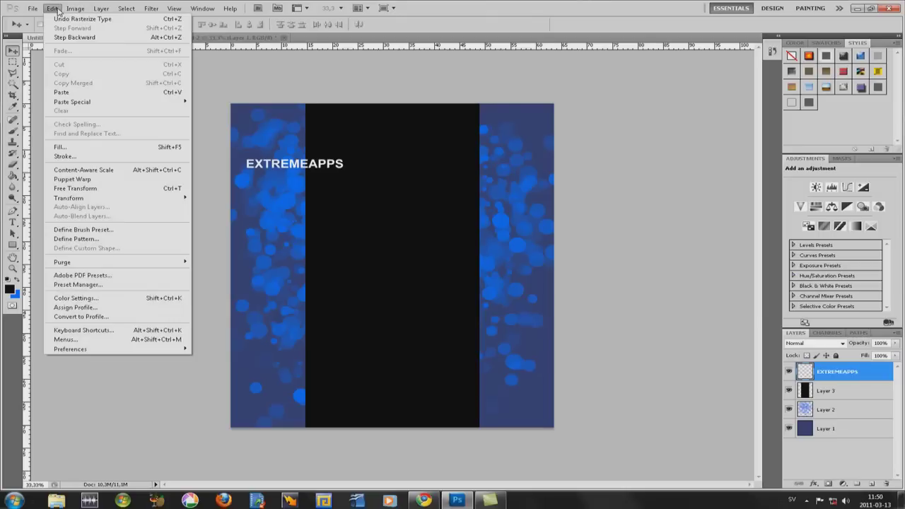
mouse_move(106, 198)
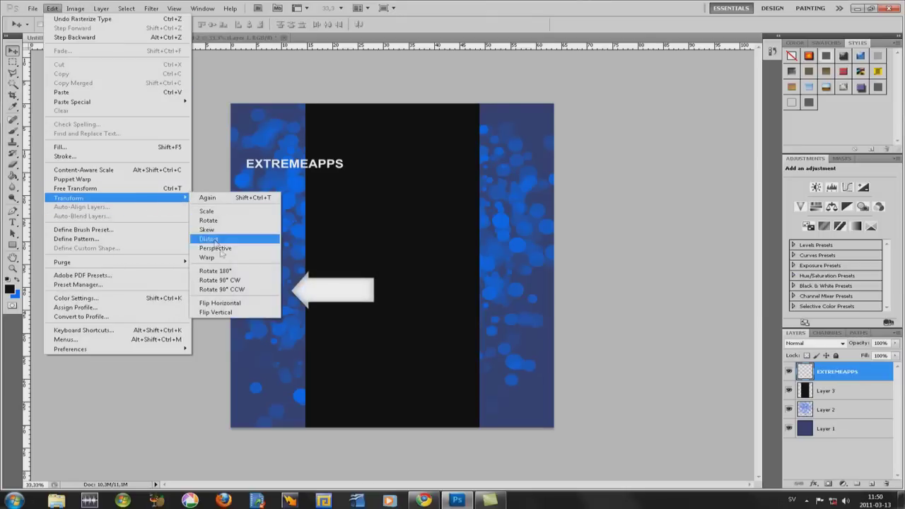
left_click(244, 289)
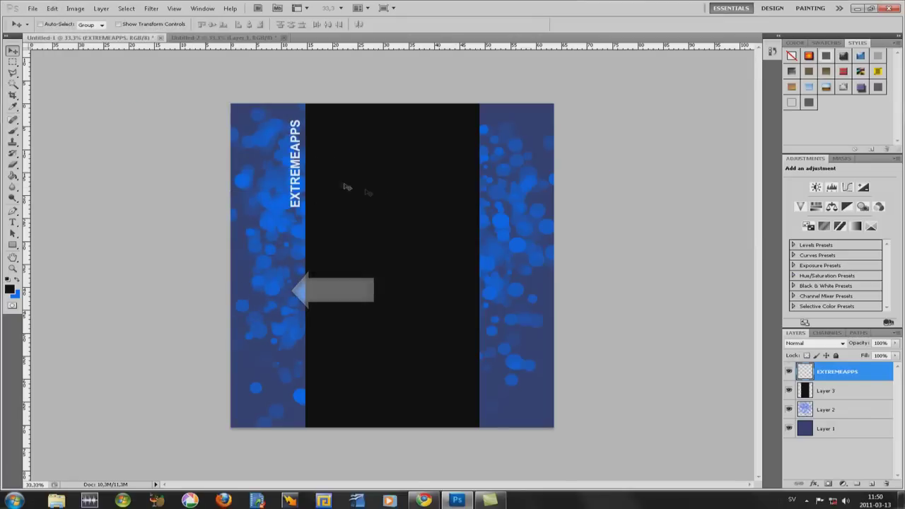
left_click_drag(292, 178, 293, 206)
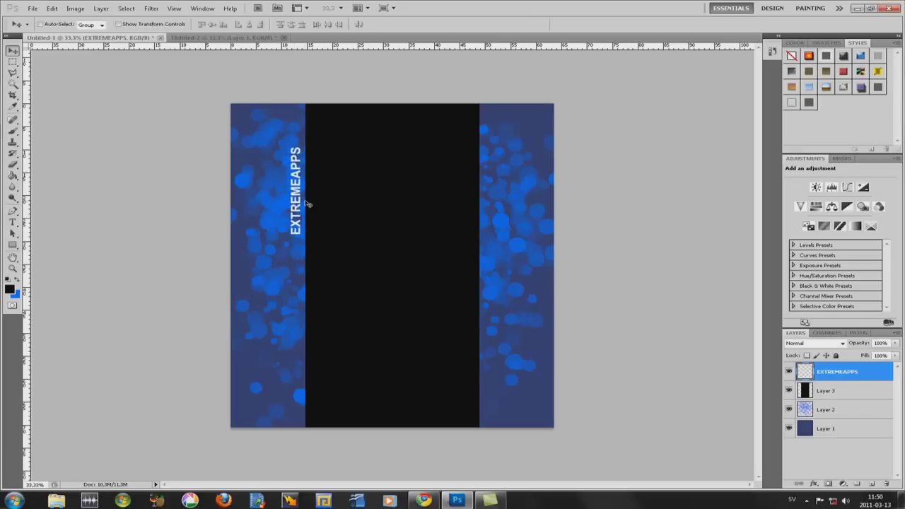
key("Right")
key("Right")
key("Right")
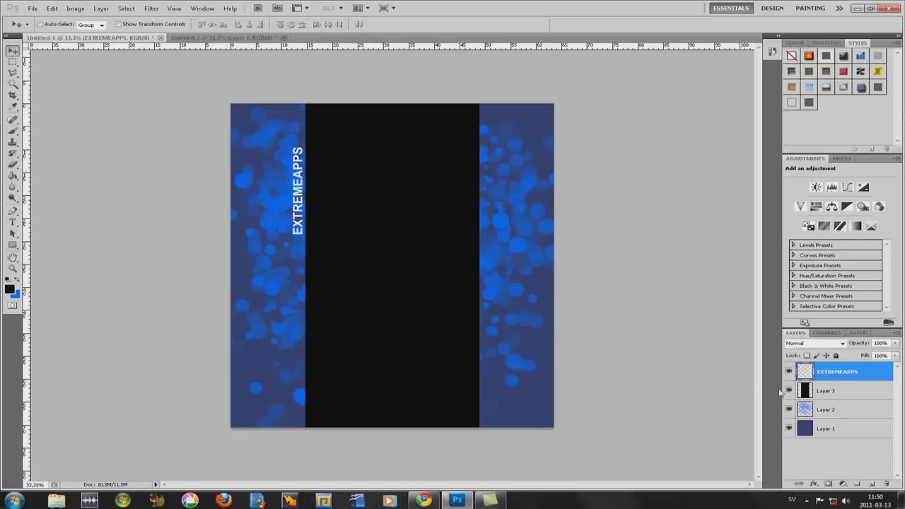
Step: Delete the black strip layer and erase the text wherever the bokeh bubbles overlap it
left_click(851, 390)
key("Delete")
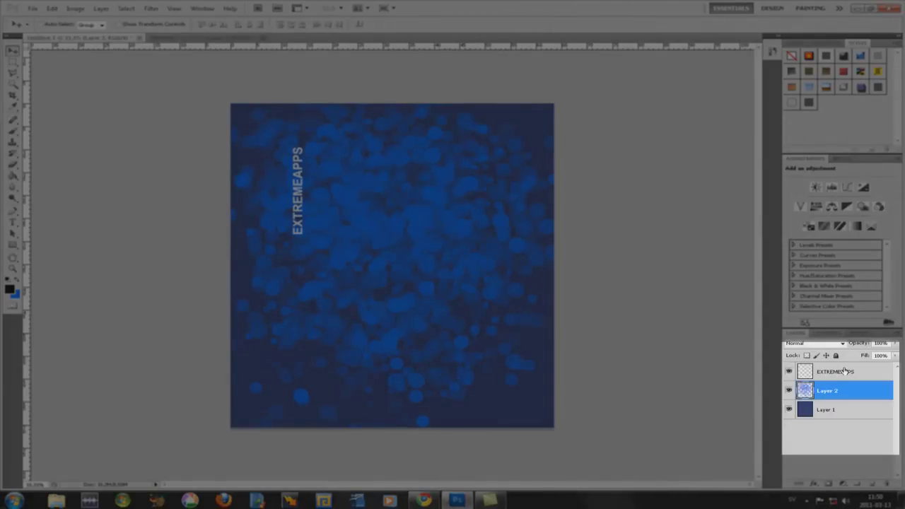
left_click(845, 371)
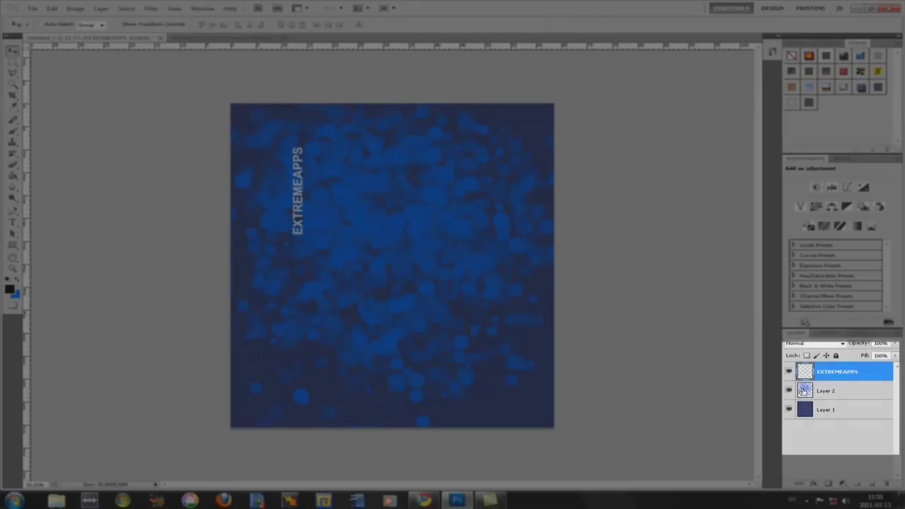
left_click(804, 390, "ctrl")
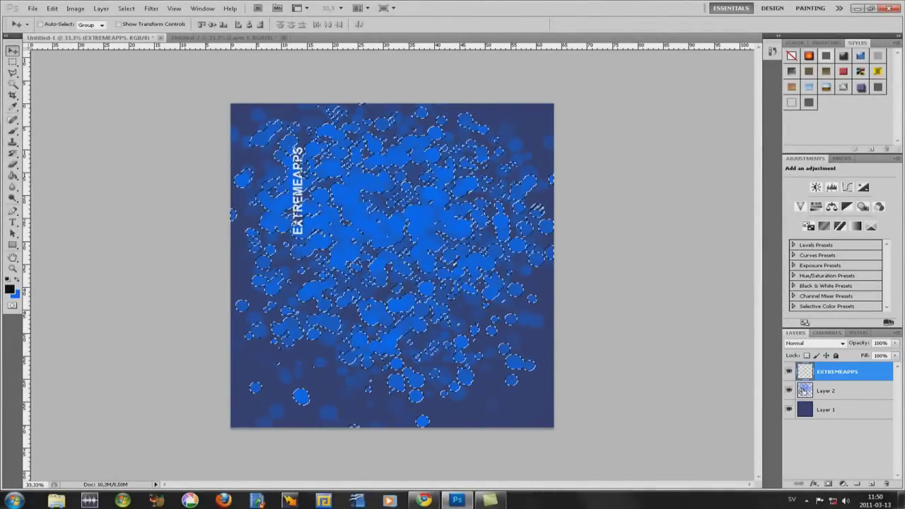
key("Delete")
key("ctrl+d")
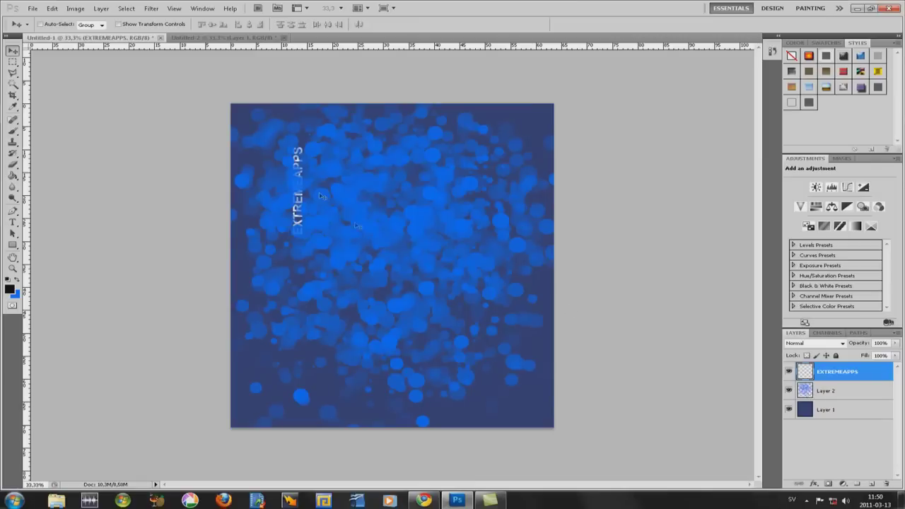
Step: Paste a copy of the vertical text, align it over the original, and merge it down
left_click(872, 484)
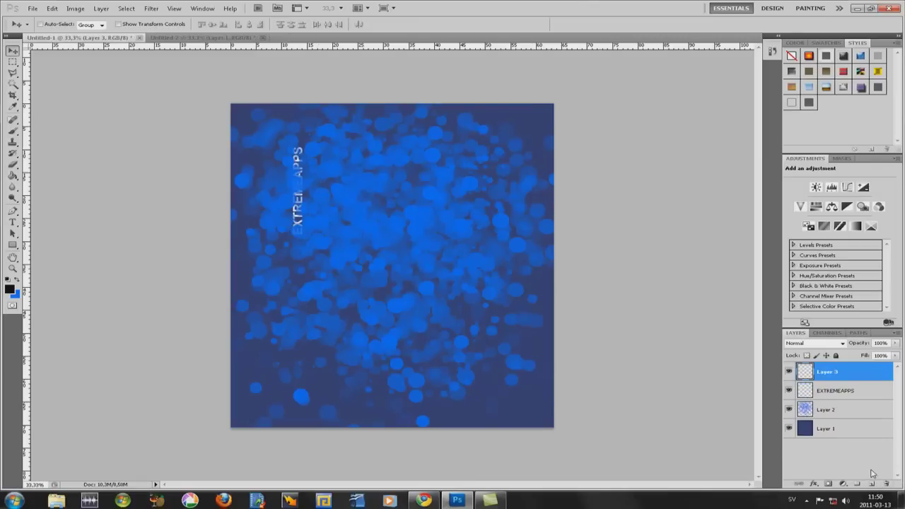
key("ctrl+v")
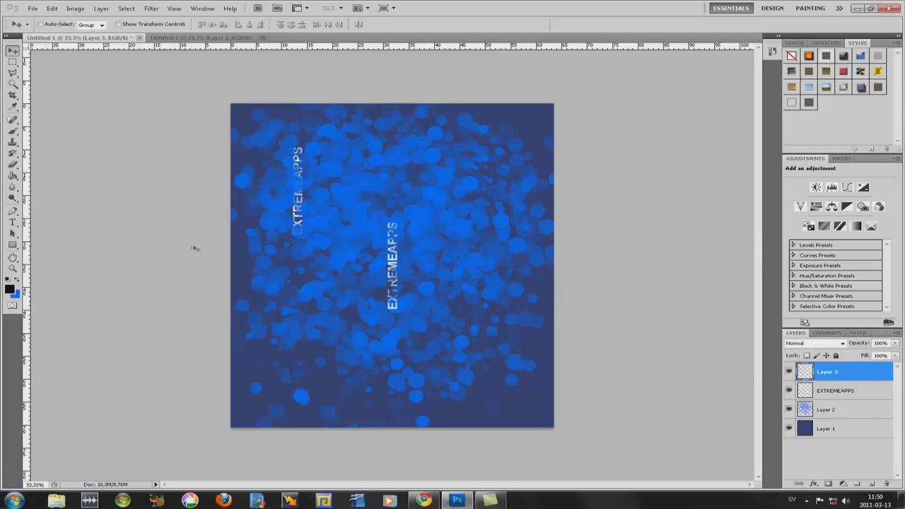
mouse_move(395, 263)
left_mouse_down()
mouse_move(358, 241)
mouse_move(324, 182)
mouse_move(303, 185)
left_mouse_up()
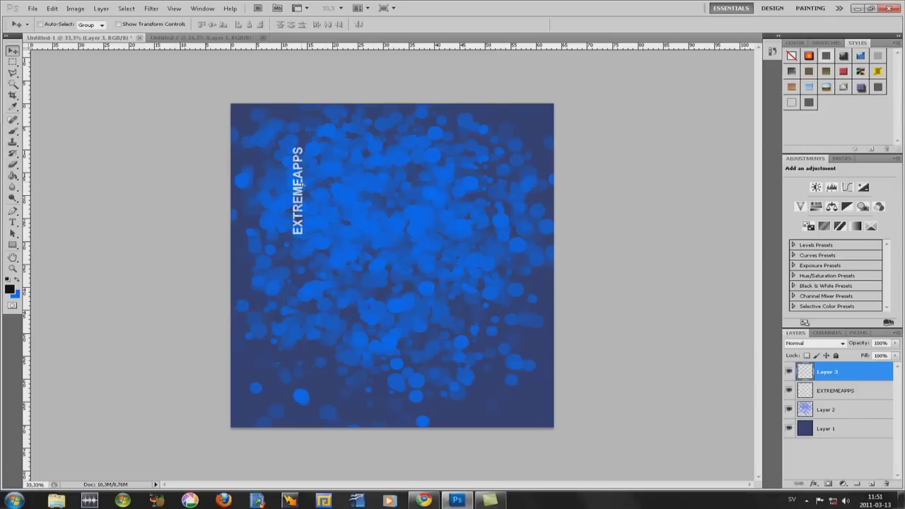
left_click(839, 393)
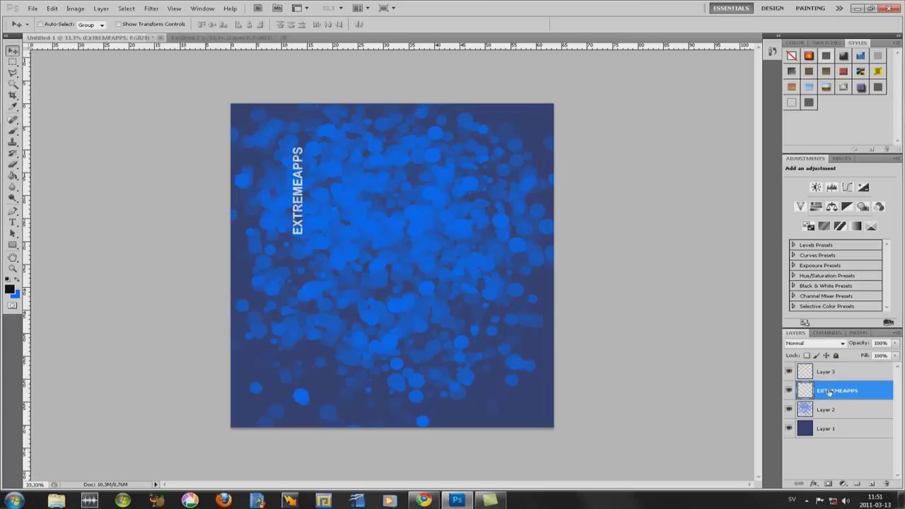
key("ctrl+e")
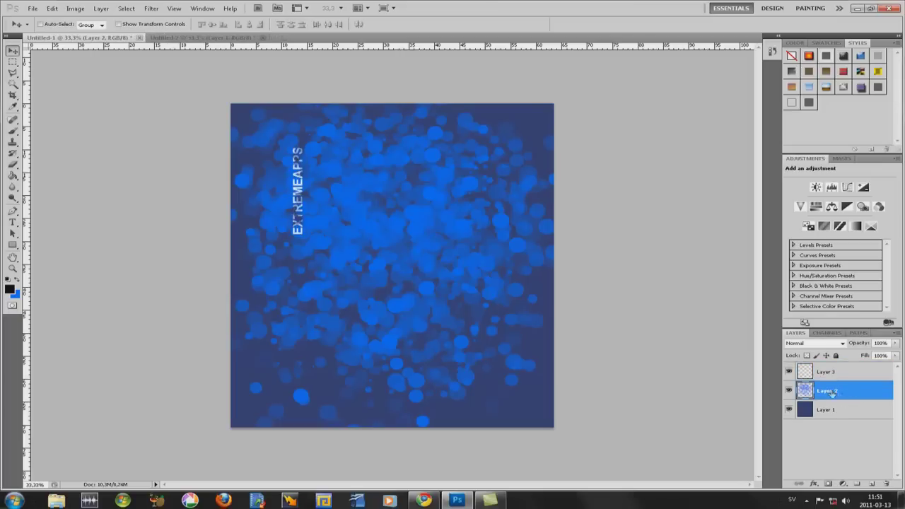
key("z")
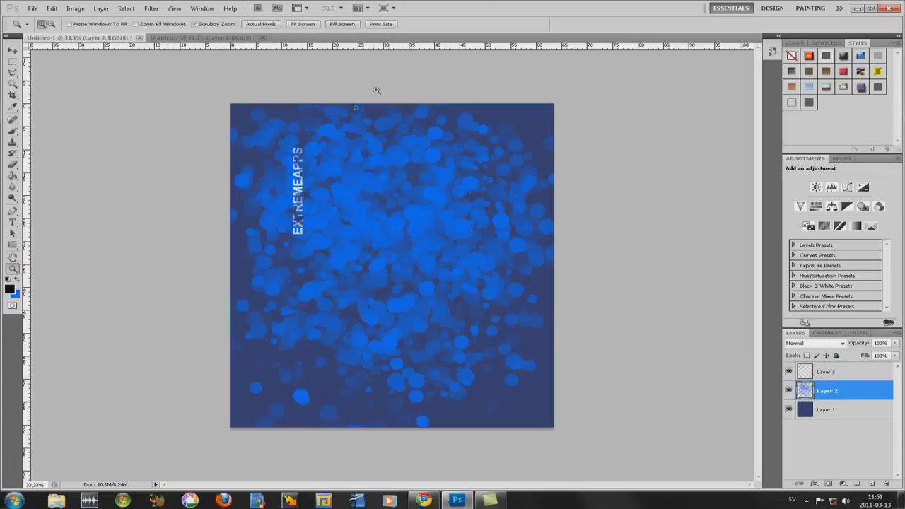
left_click(261, 26)
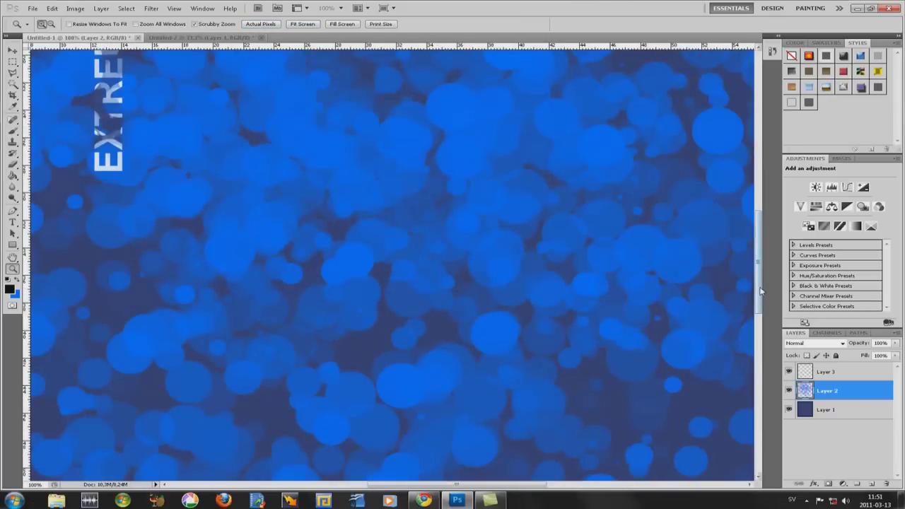
left_click_drag(757, 279, 758, 216)
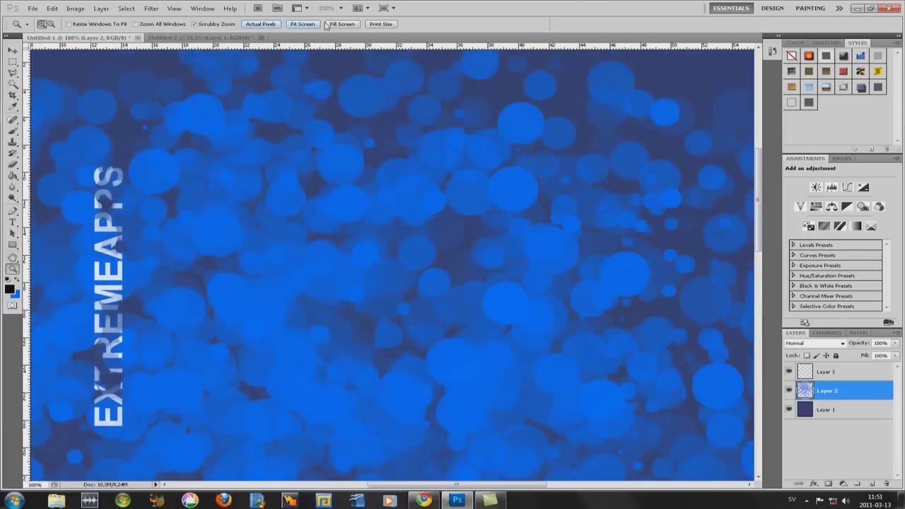
left_click(311, 26)
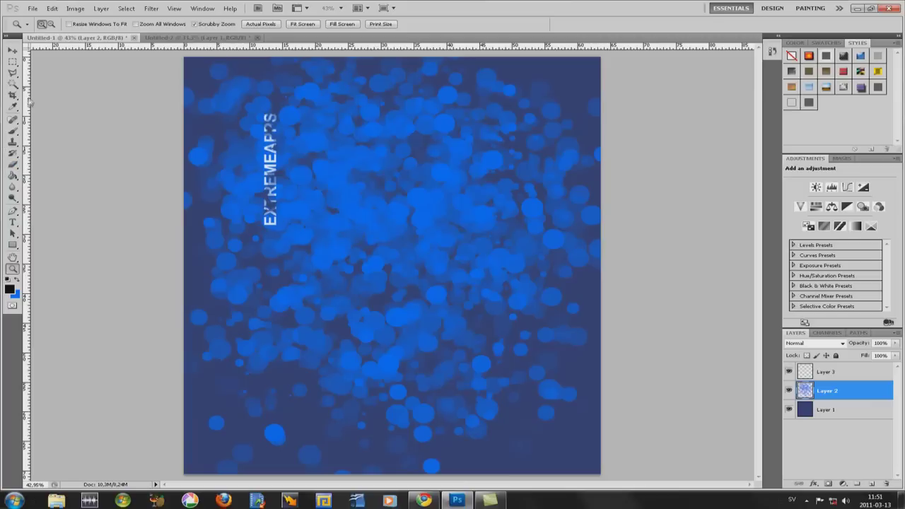
left_click(12, 105)
Step: Sample navy 2e396f from the background and drag a gradient upward from the bottom on Layer 2
left_click(203, 417)
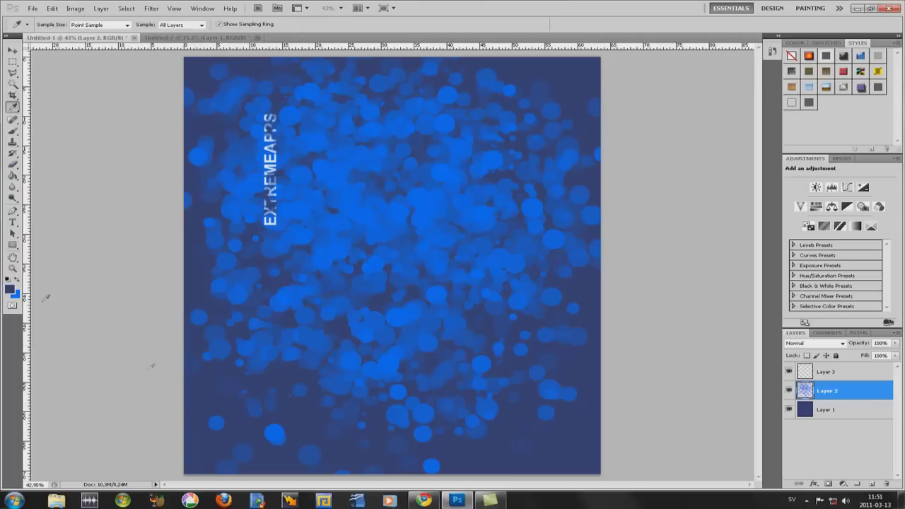
left_click(13, 176)
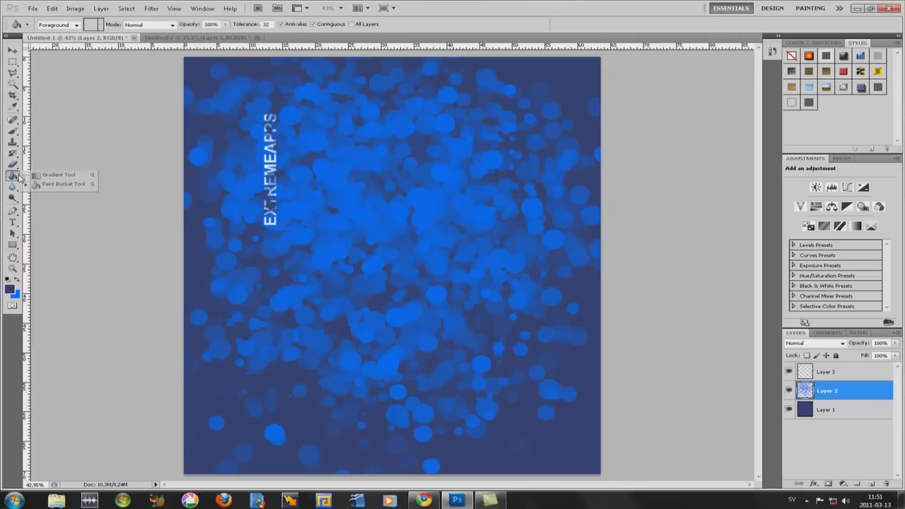
left_click(50, 176)
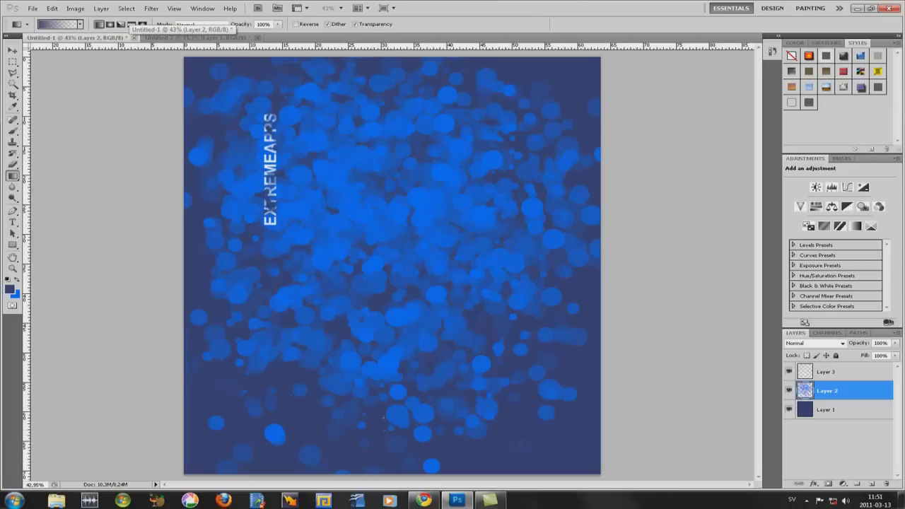
left_click_drag(383, 430, 376, 323)
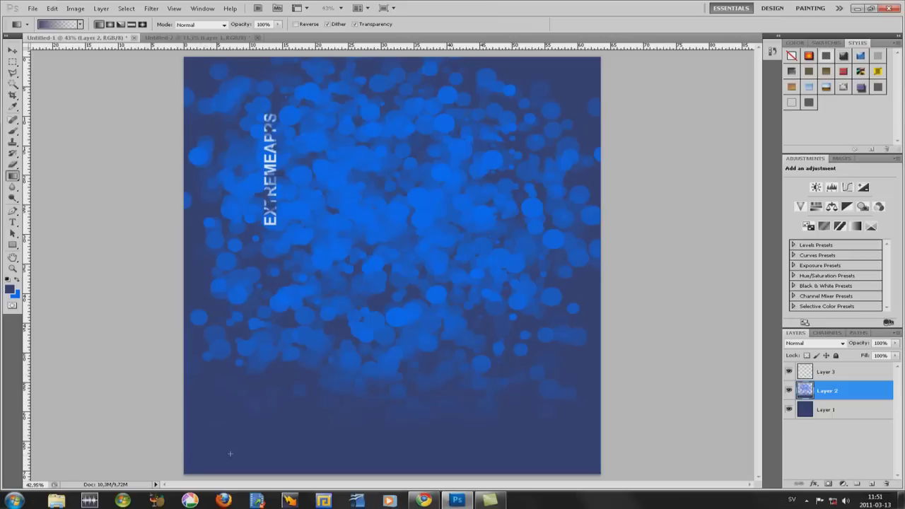
left_click(10, 289)
left_click(655, 269)
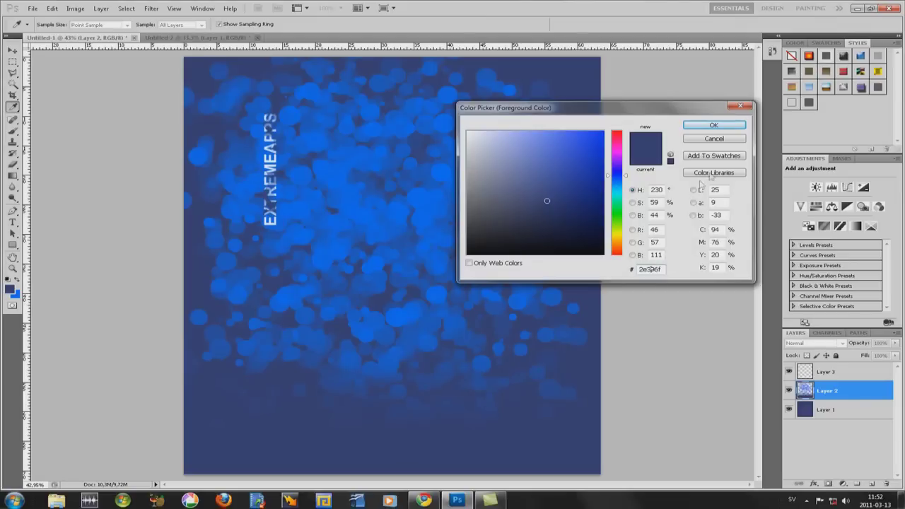
left_click(714, 125)
key("g")
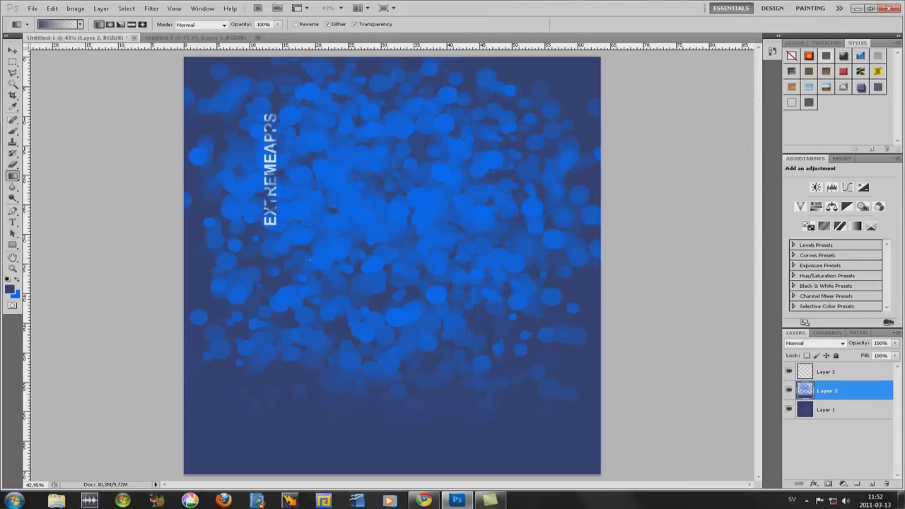